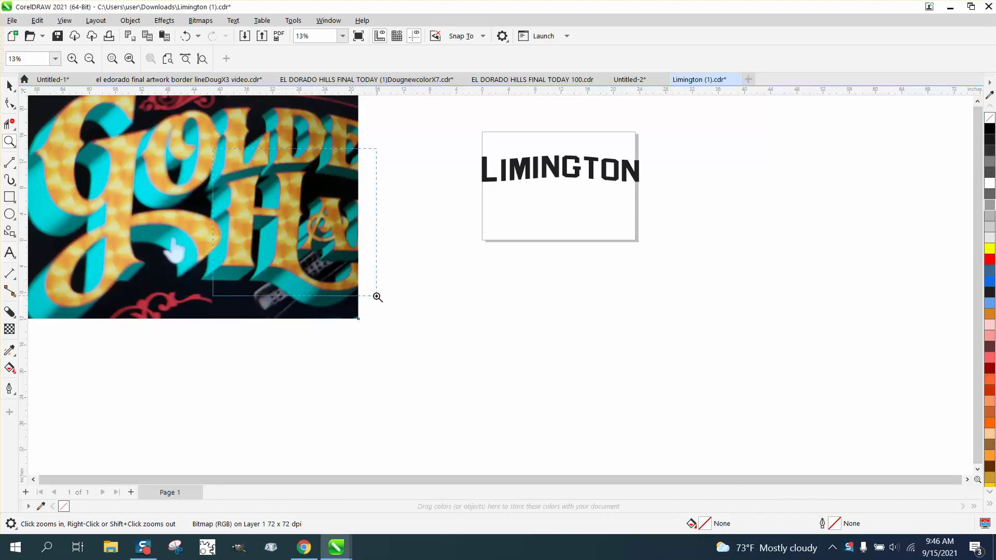
Zoom in on the LIMINGTON lettering and clear the selection to reach document settings.
scroll(378, 295, up, 3)
scroll(447, 242, down, 2)
scroll(447, 242, down, 1)
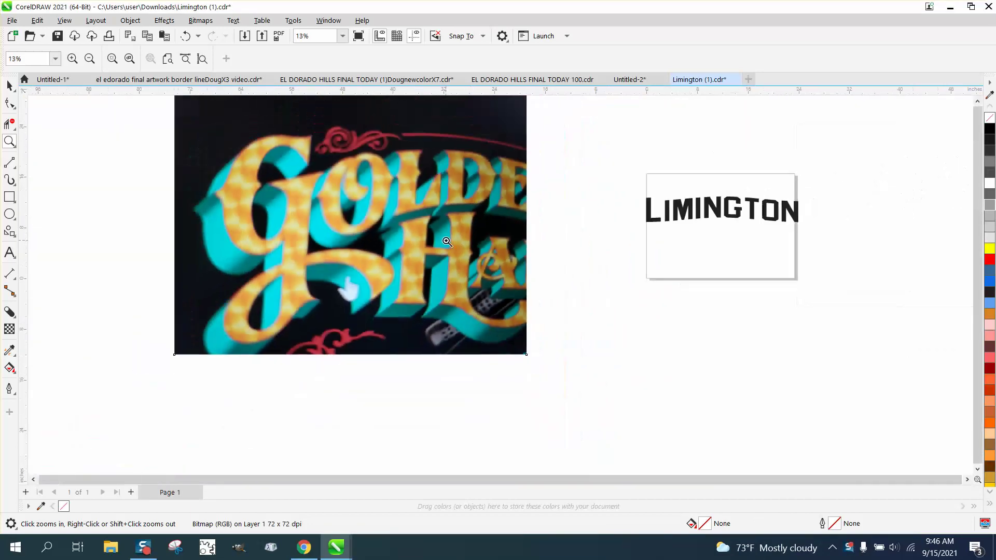
scroll(451, 234, down, 1)
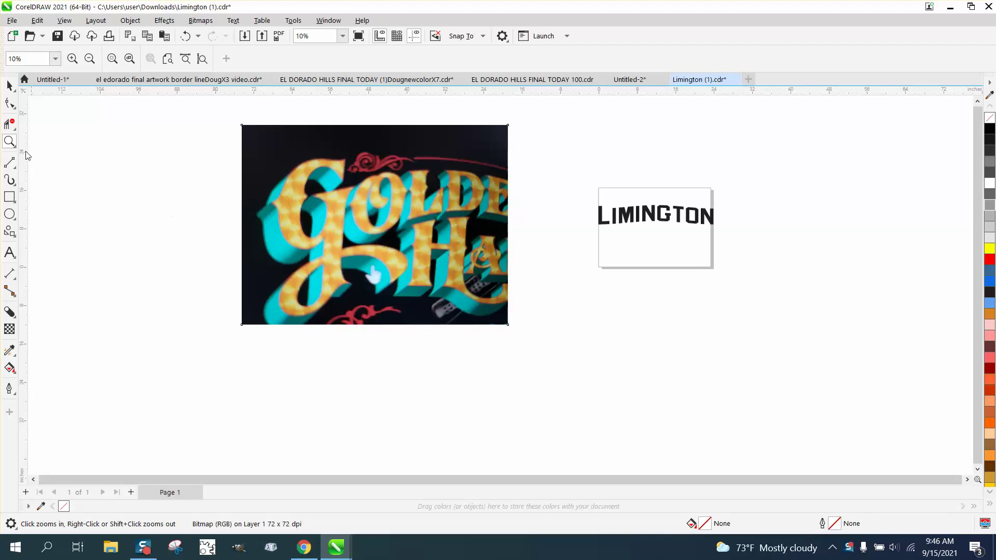
drag(581, 172, 706, 247)
scroll(360, 282, down, 3)
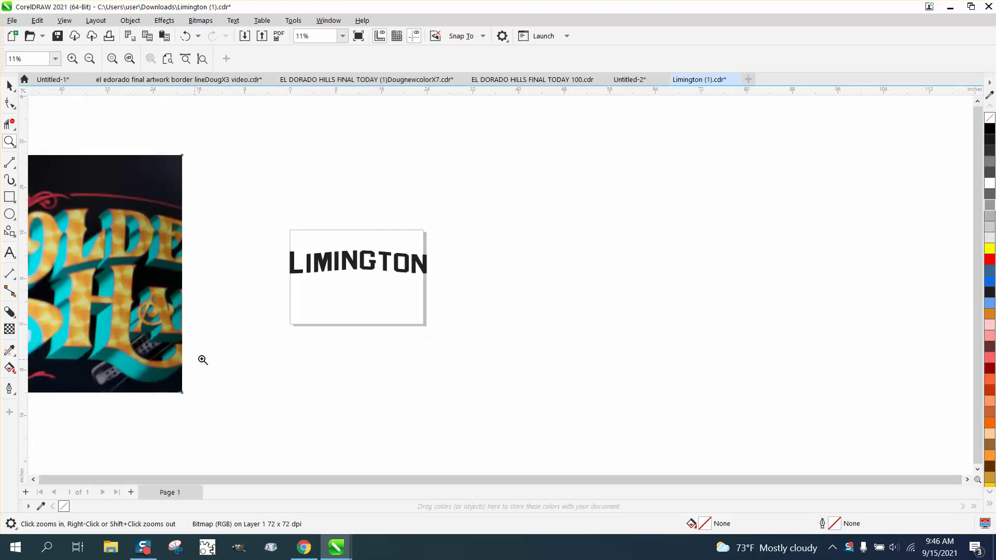
click(9, 85)
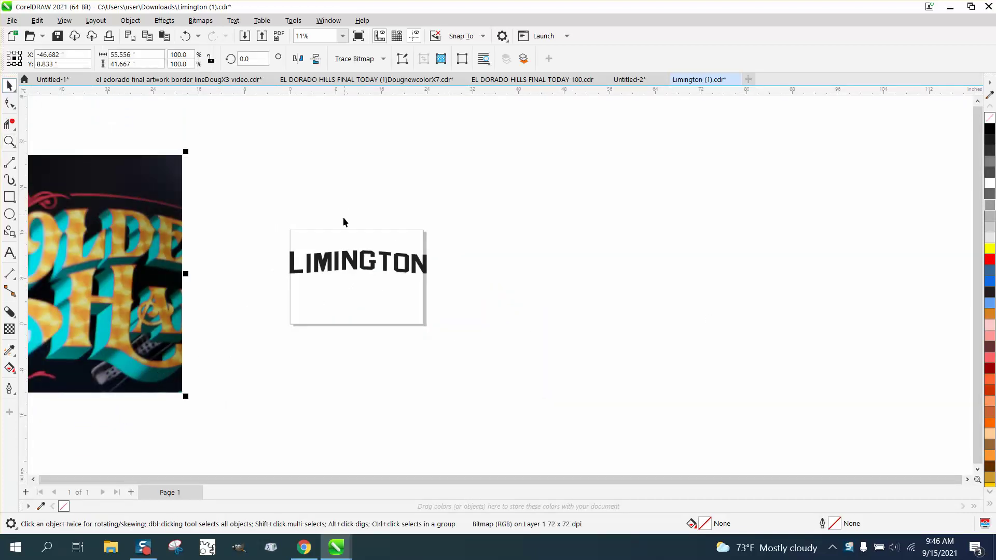
click(321, 272)
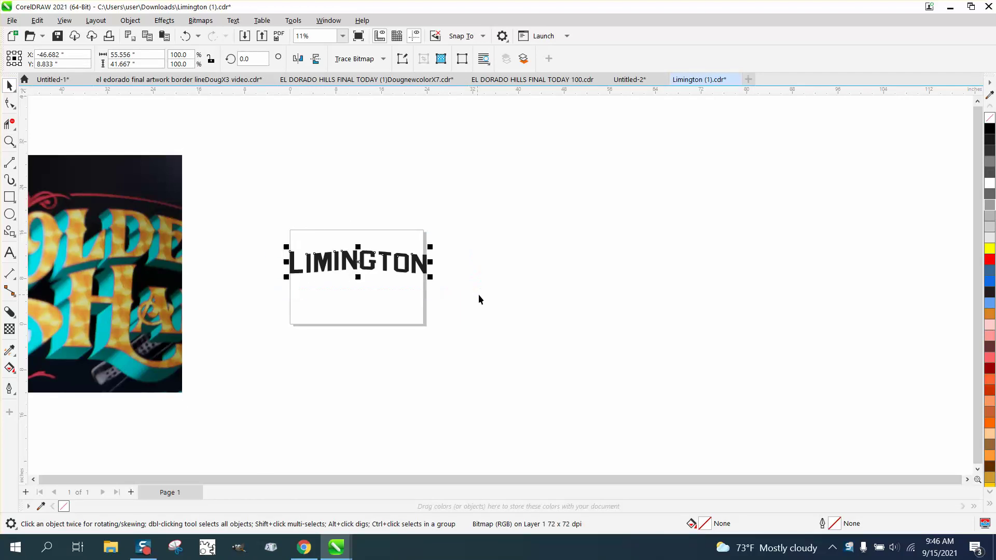
click(532, 180)
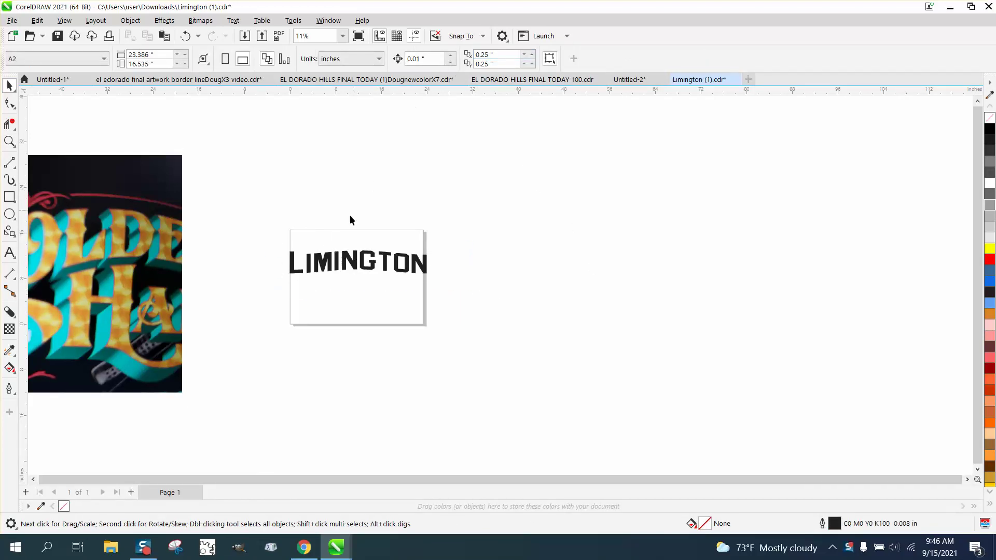
click(332, 261)
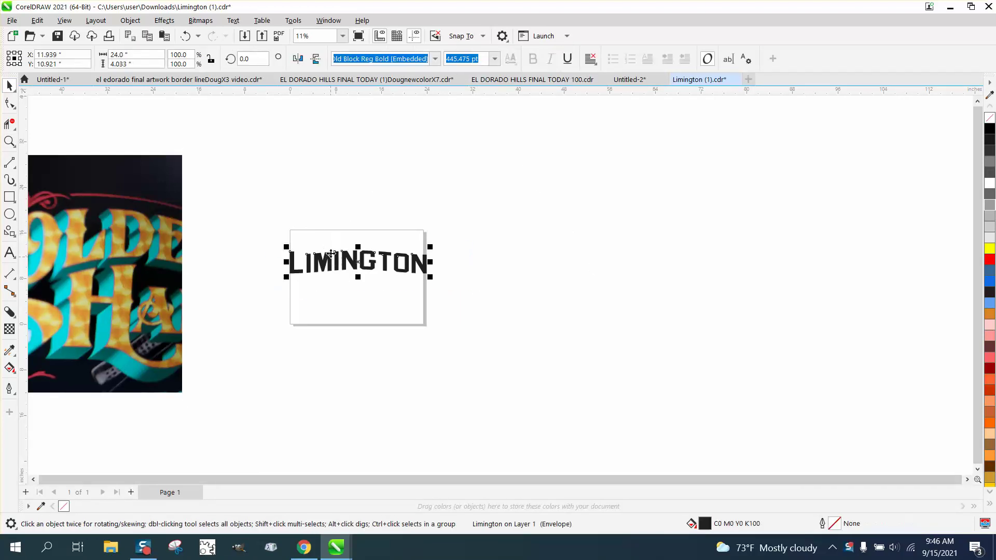
click(335, 188)
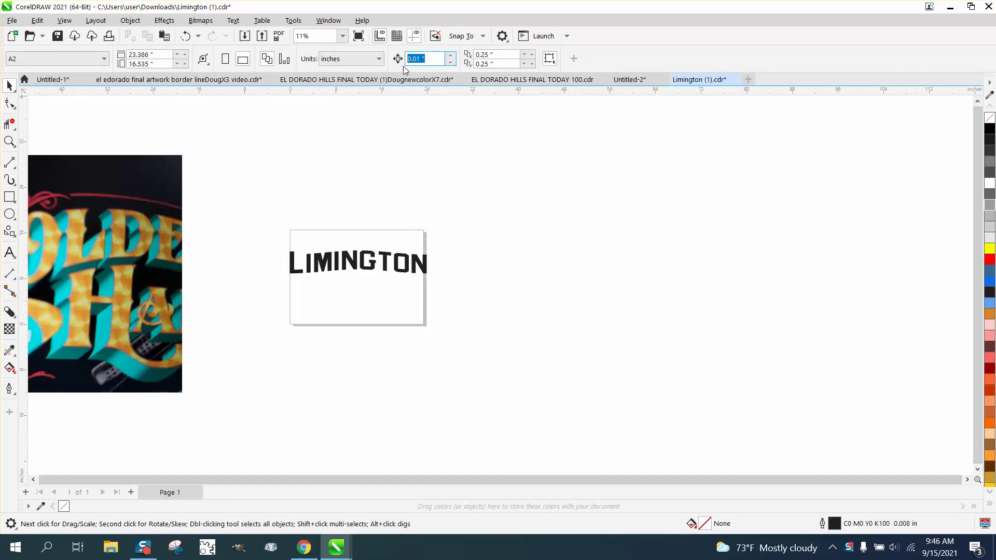
Set the nudge distance to 6" and both duplicate distances to 0.
text(6)
key(Tab)
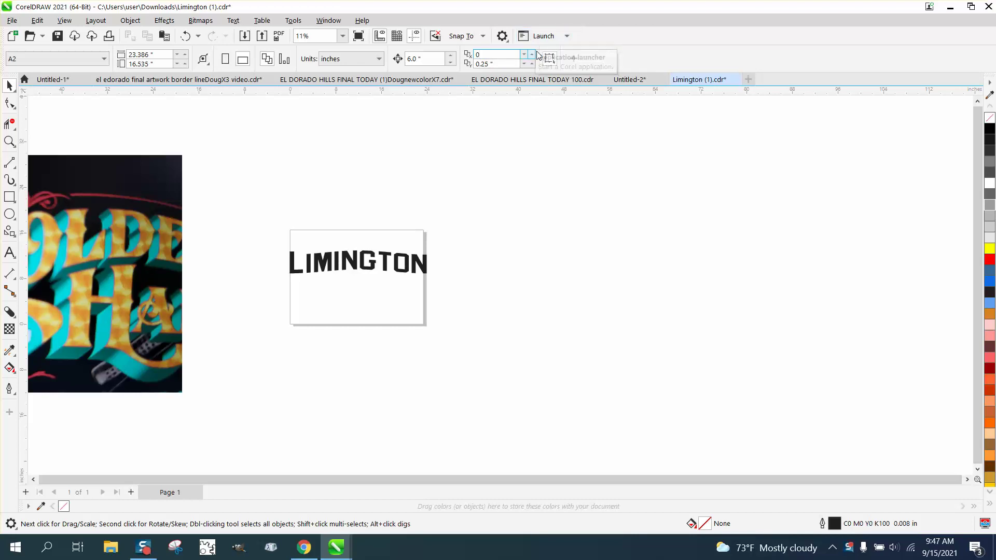
text(0)
key(Tab)
text(0)
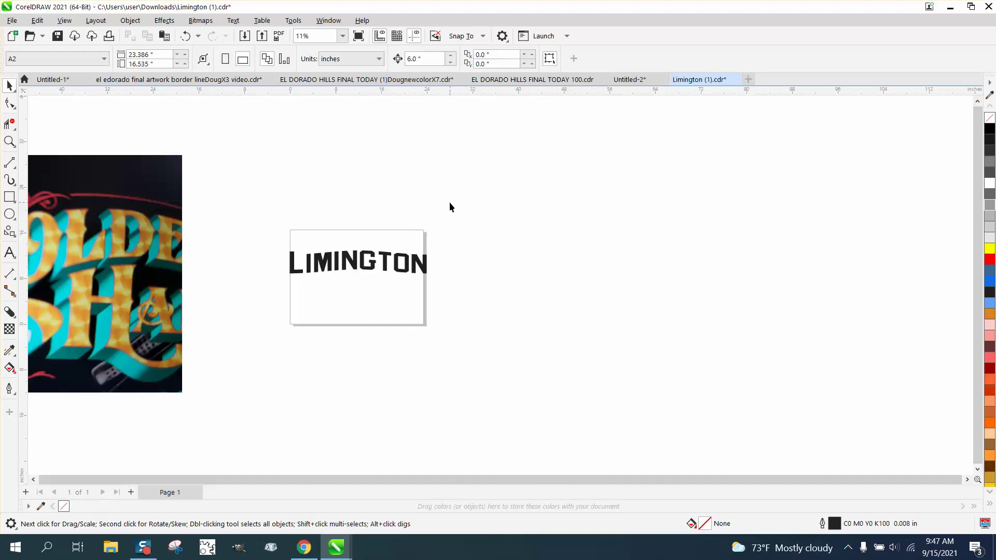
Give the LIMINGTON text no fill and a black outline.
click(424, 266)
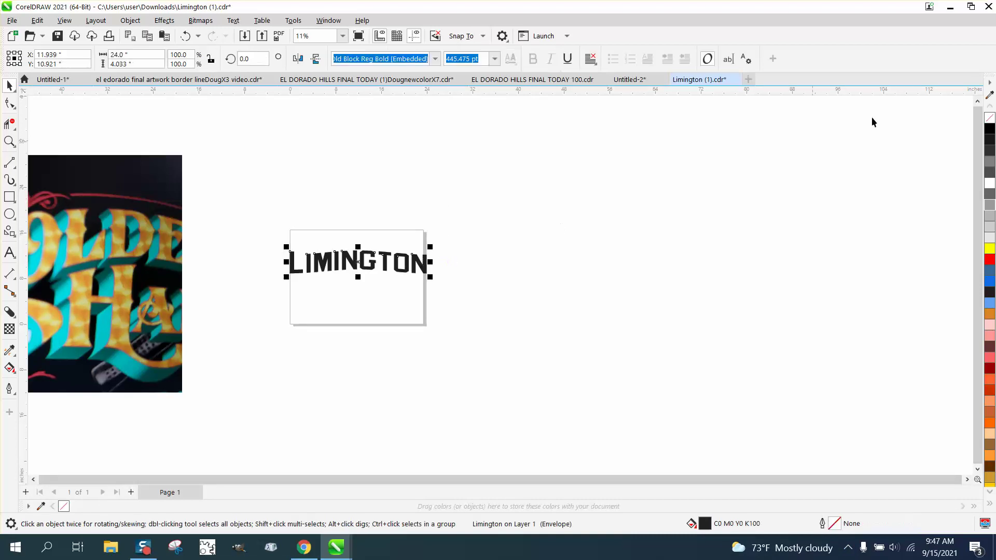
click(990, 123)
right_click(989, 125)
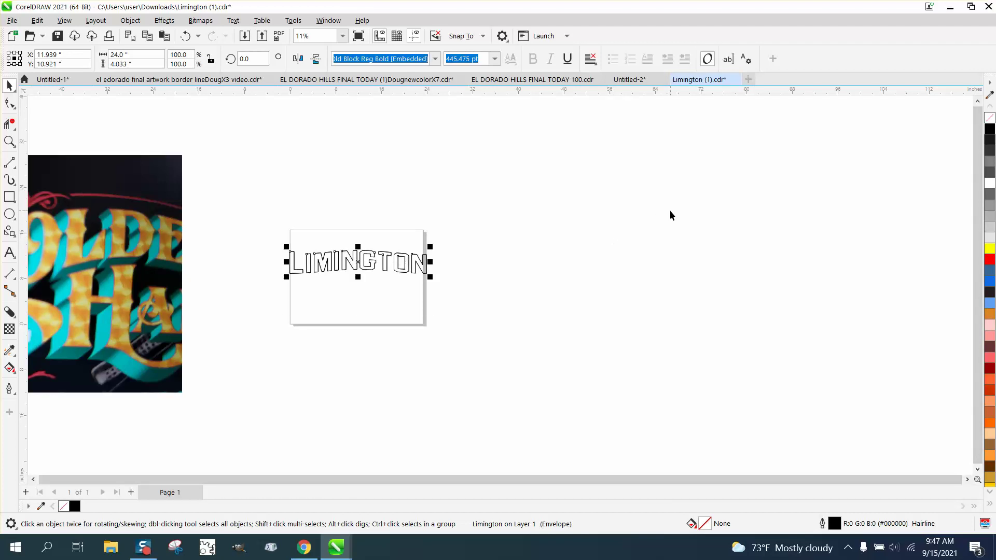
Make two copies of the lettering and nudge them above the page.
key(ctrl+d)
key(Up)
key(Up)
key(Up)
key(Up)
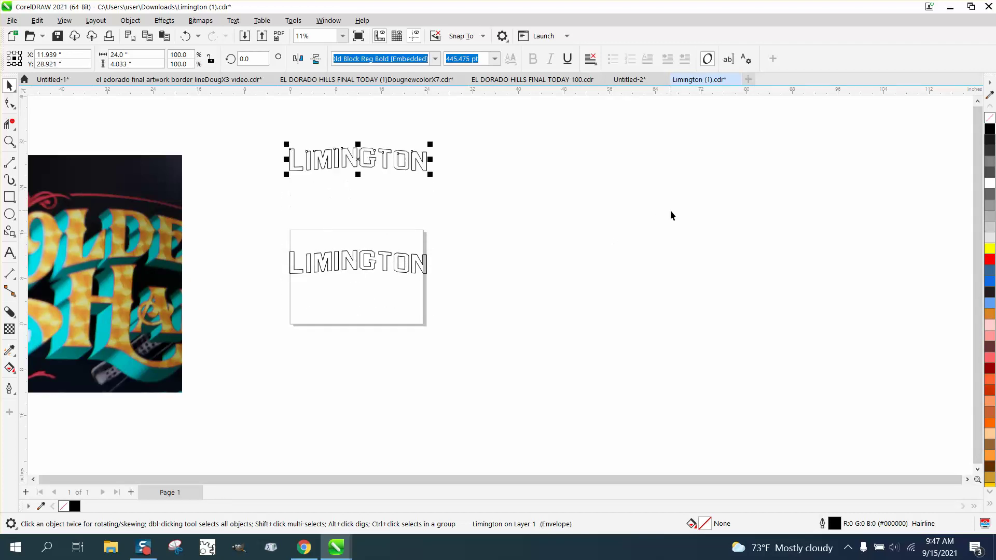
click(403, 272)
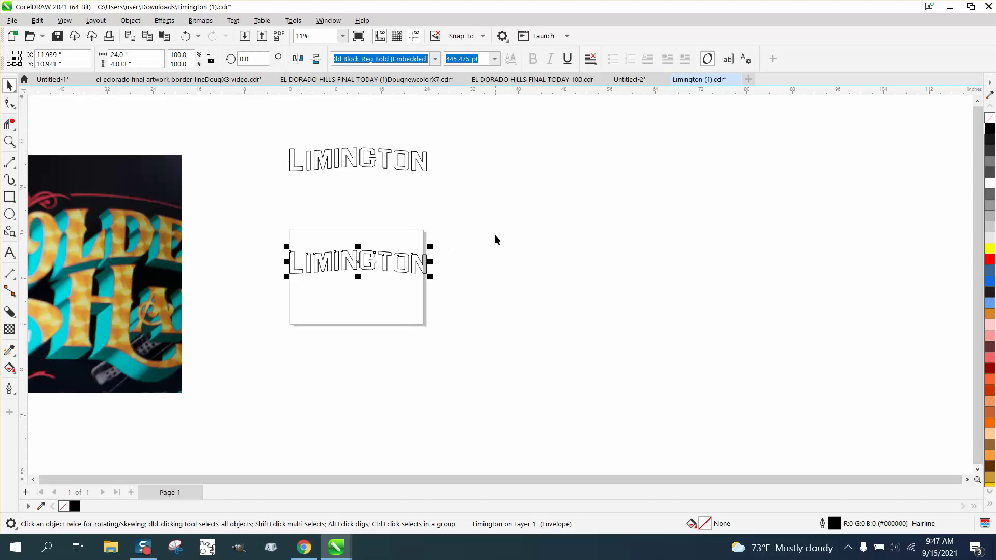
key(KP_Add)
key(Up)
key(Up)
key(Up)
key(Up)
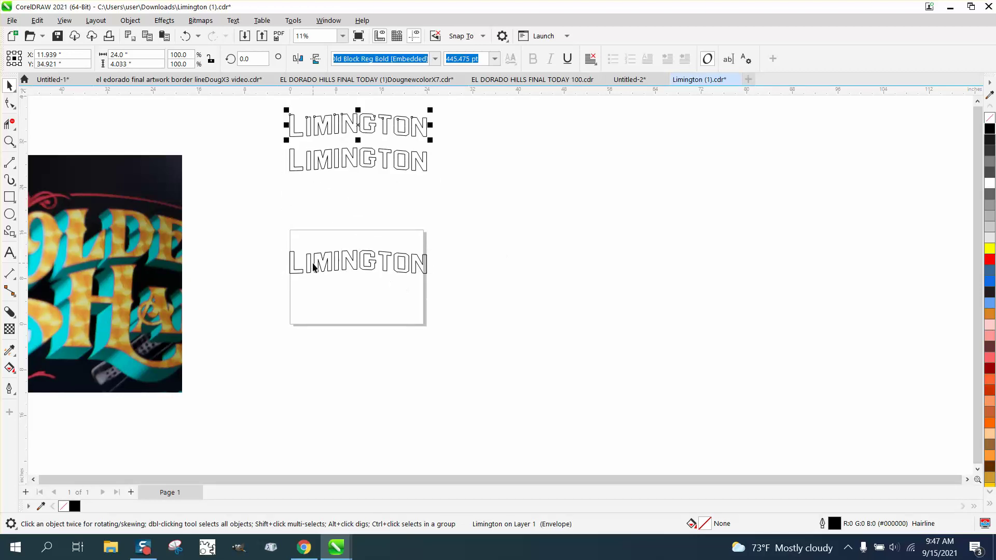
click(10, 141)
drag(233, 174, 607, 332)
click(9, 85)
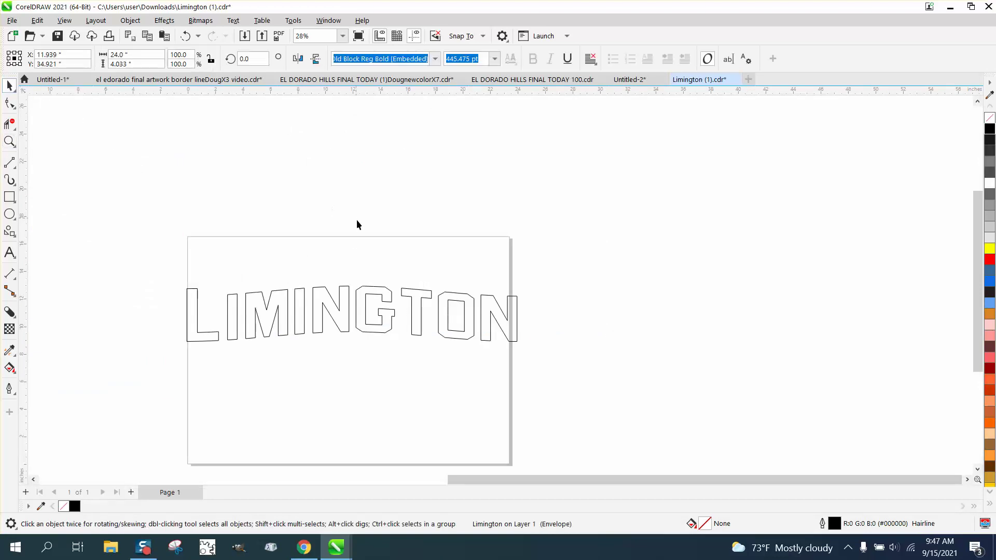
scroll(358, 244, down, 2)
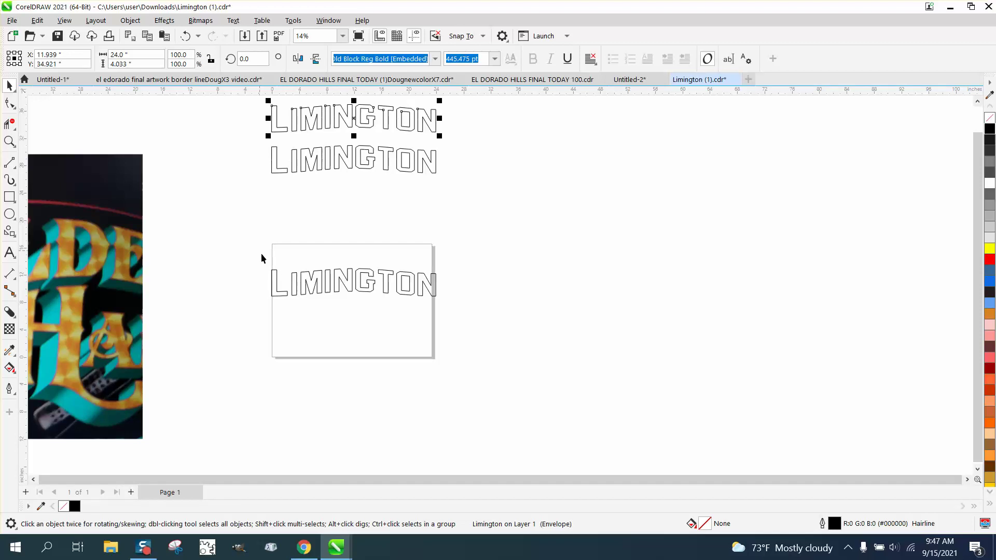
Duplicate the page's LIMINGTON 6 inches above, keeping the original selected.
drag(261, 253, 494, 332)
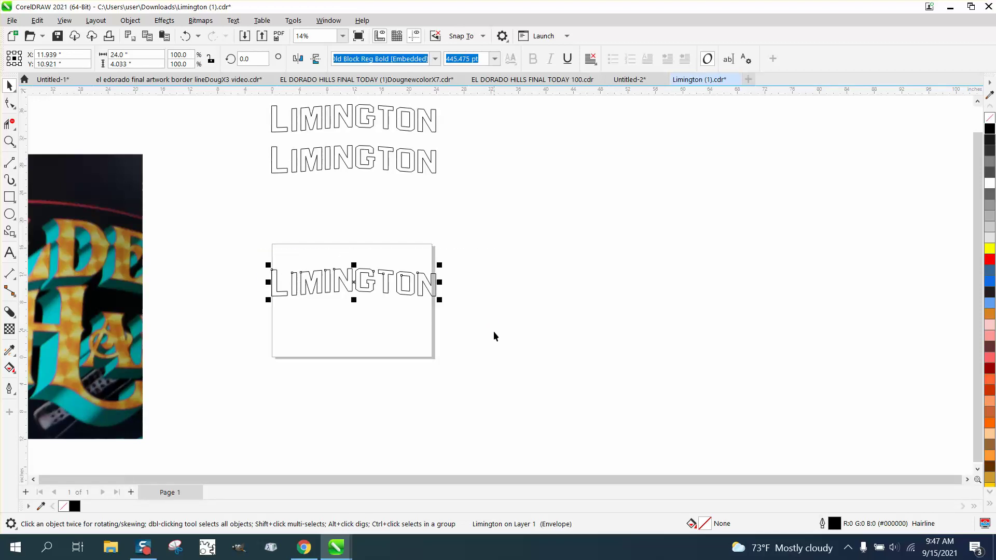
key(ctrl+d)
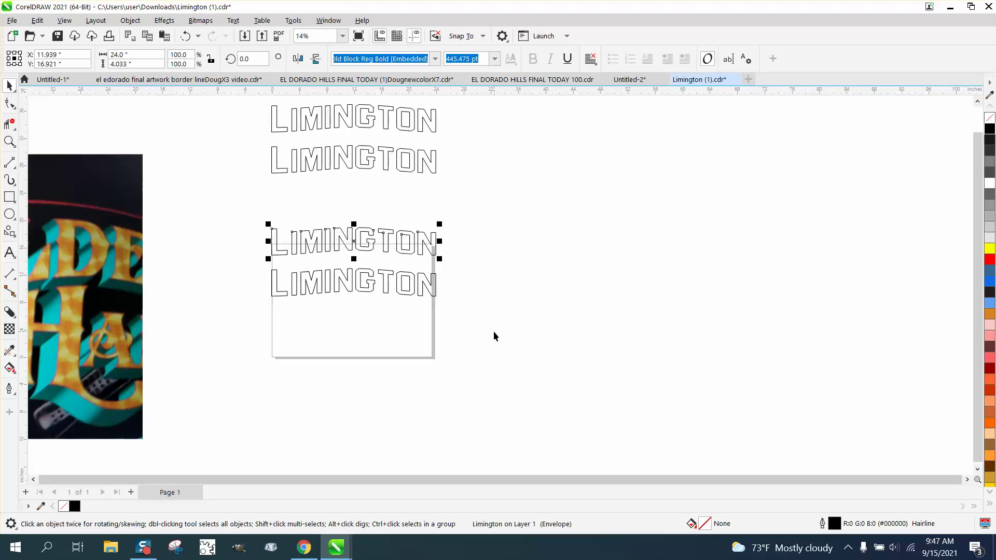
click(403, 294)
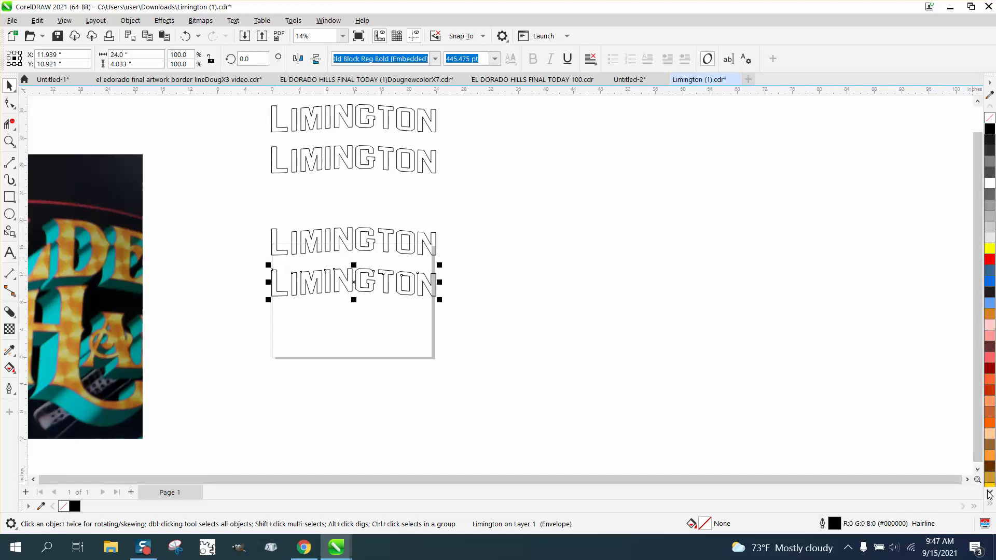
Fill the page lettering solid cyan and remove its outline.
drag(990, 493, 989, 494)
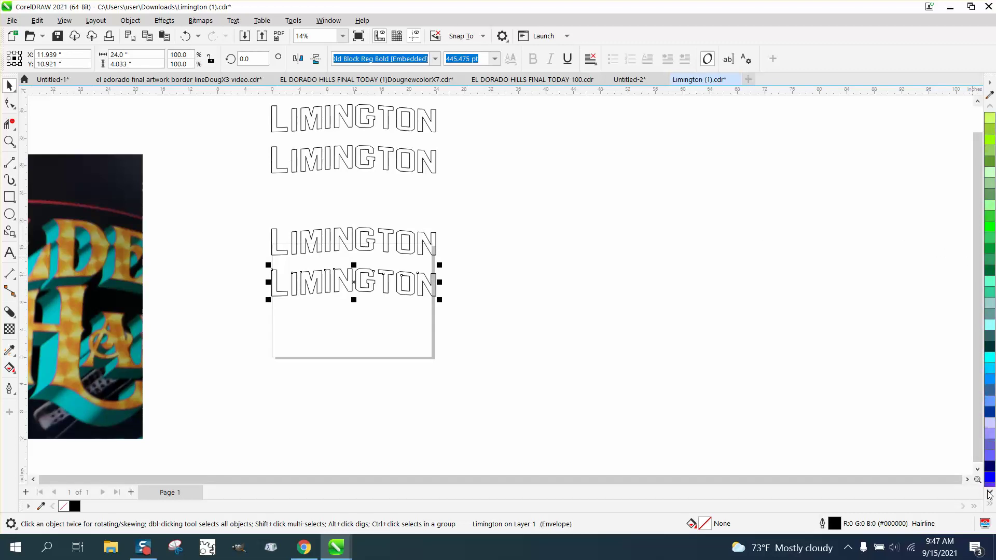
click(989, 362)
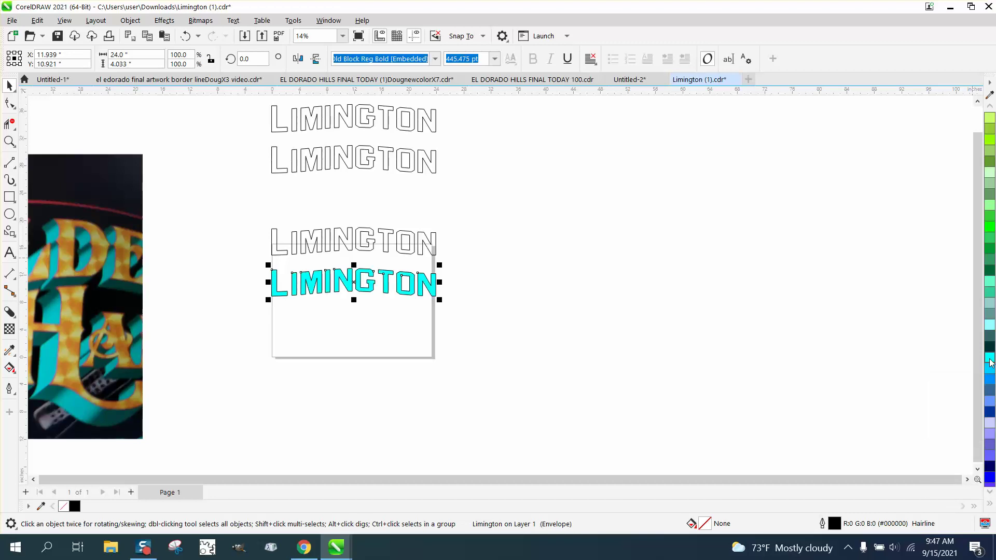
click(990, 107)
click(990, 108)
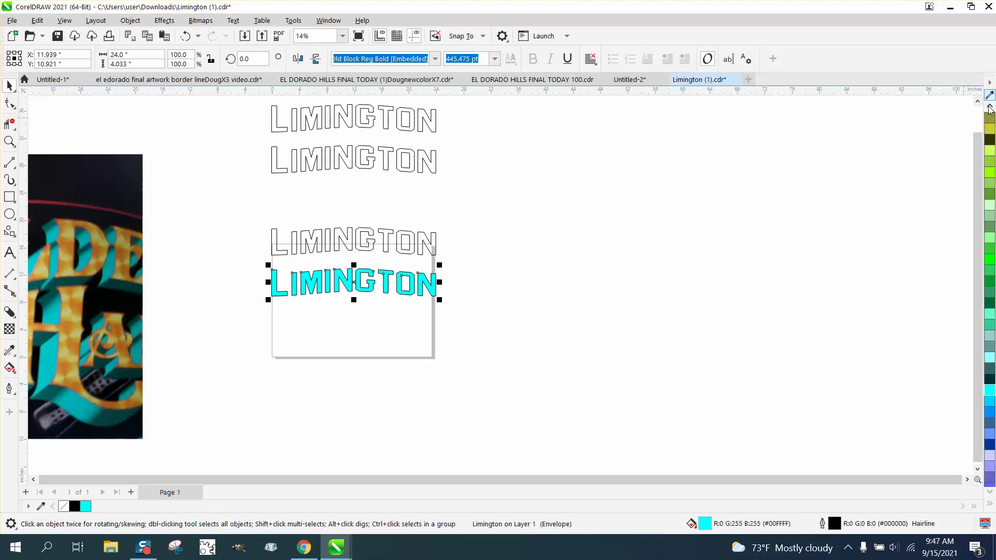
drag(990, 108, 990, 108)
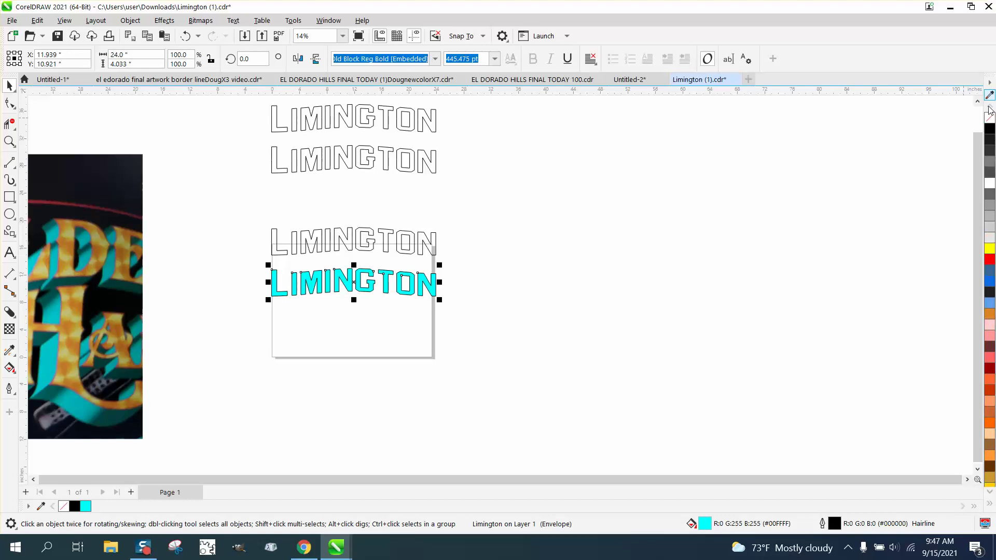
right_click(991, 118)
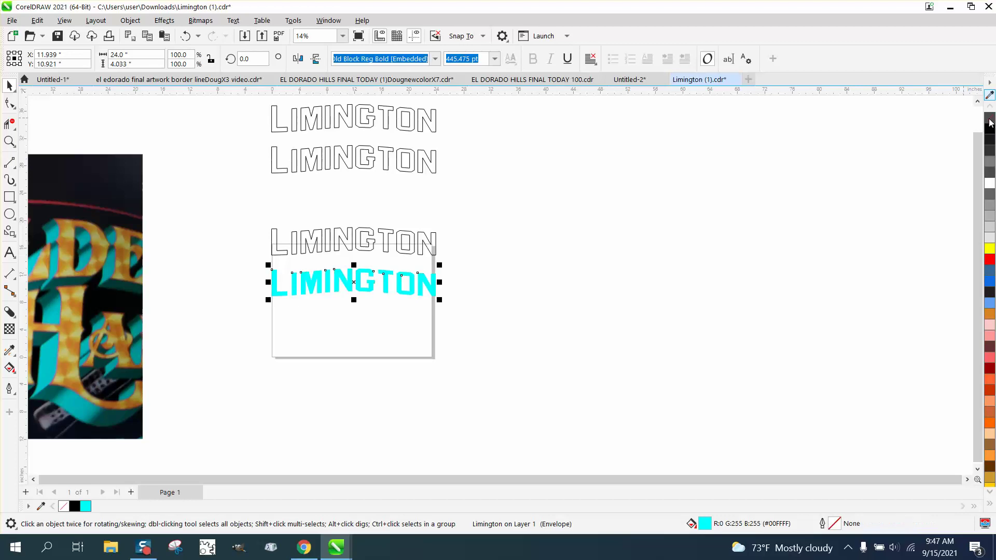
Pull a black block shadow down and left from the cyan LIMINGTON lettering.
click(10, 141)
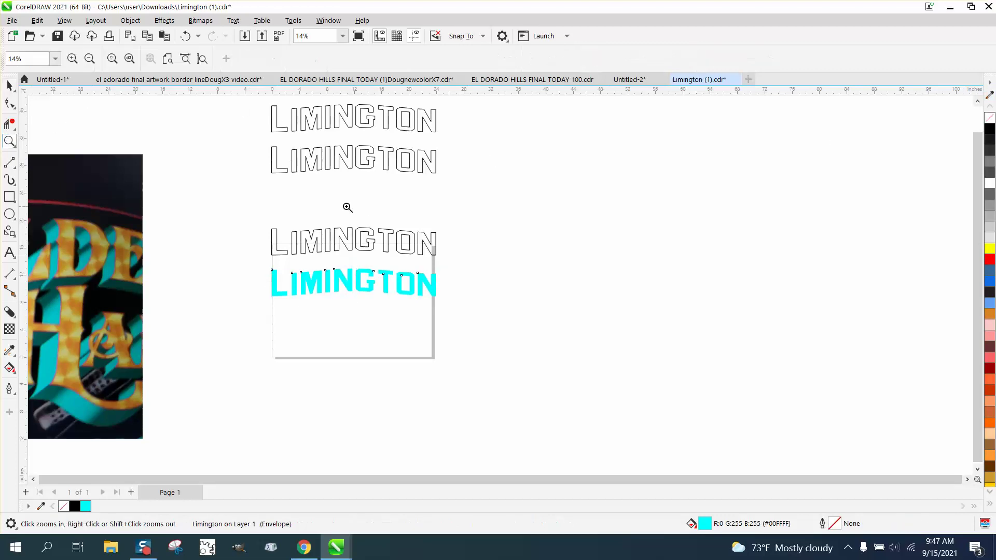
click(405, 300)
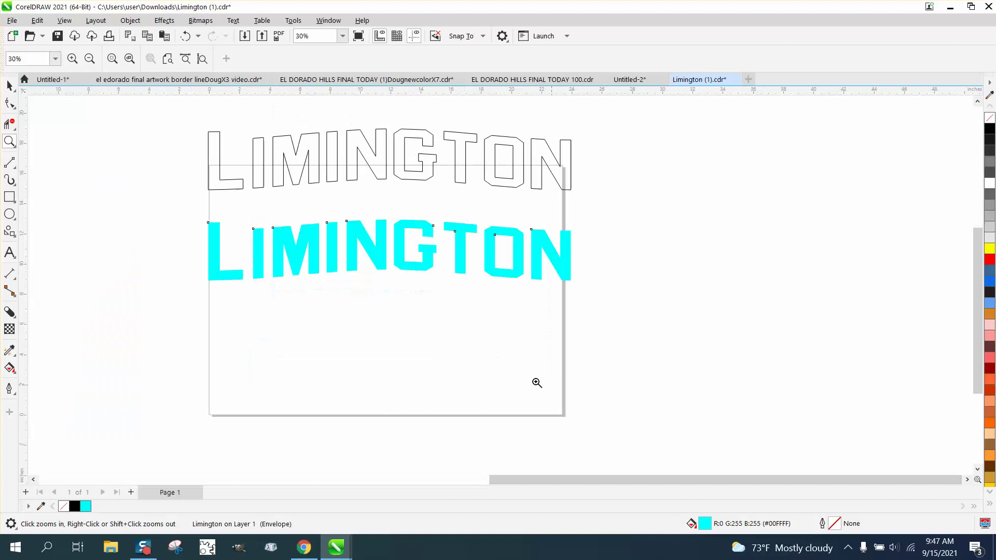
click(9, 89)
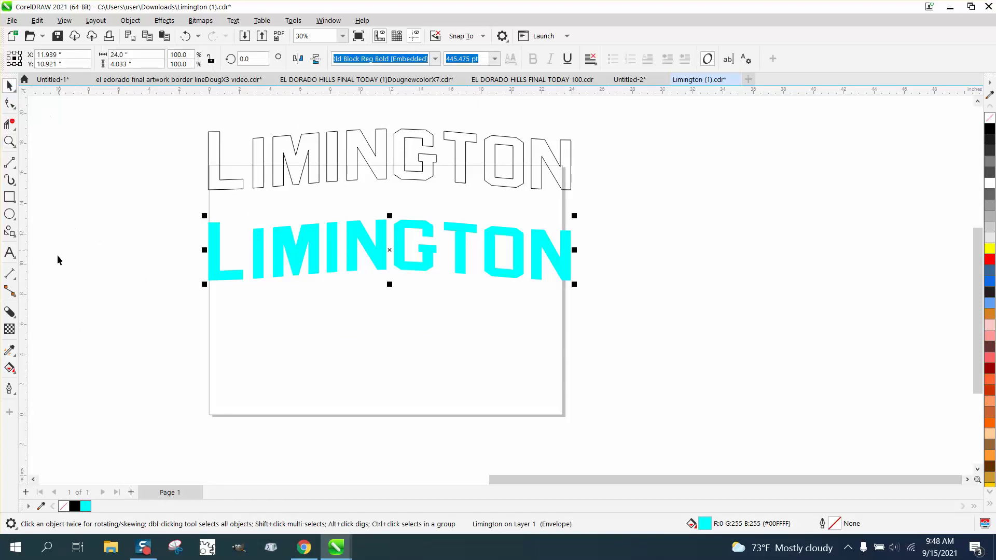
click(16, 321)
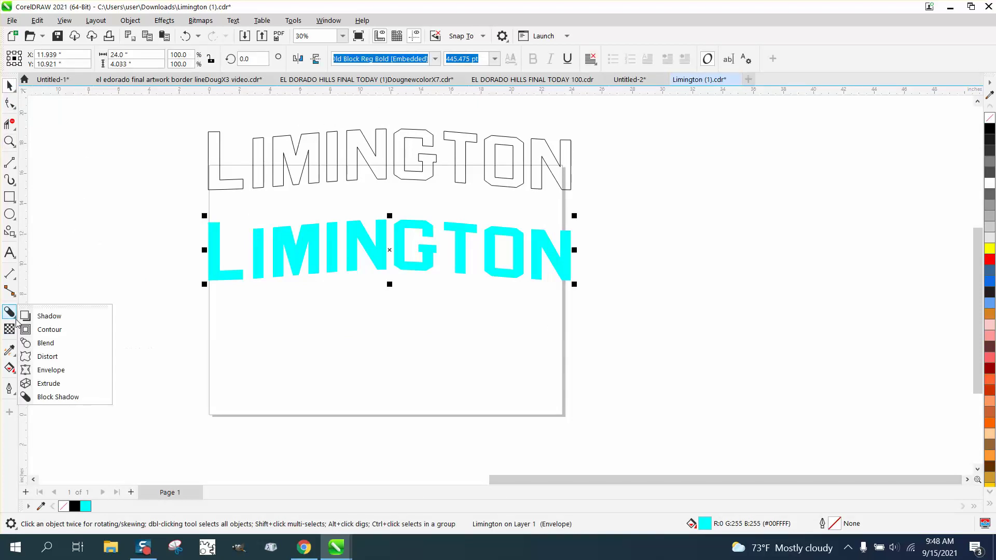
click(60, 398)
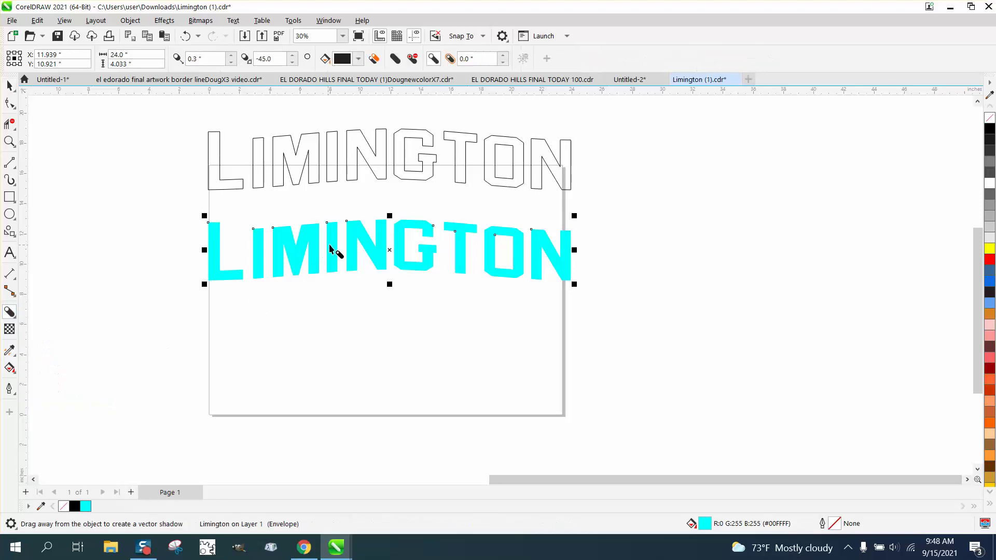
drag(330, 246, 386, 254)
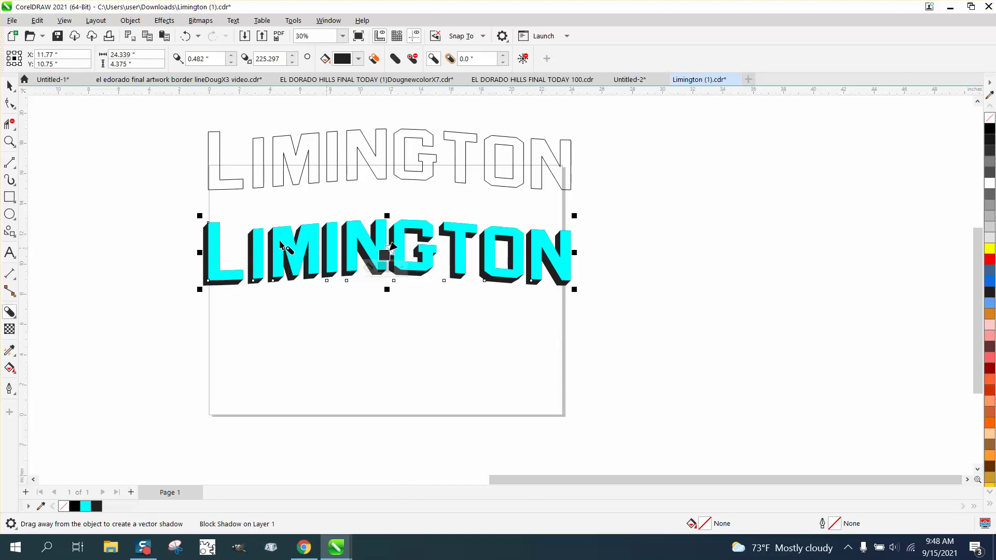
Break the block shadow apart and nudge the black shadow below the cyan text.
click(131, 21)
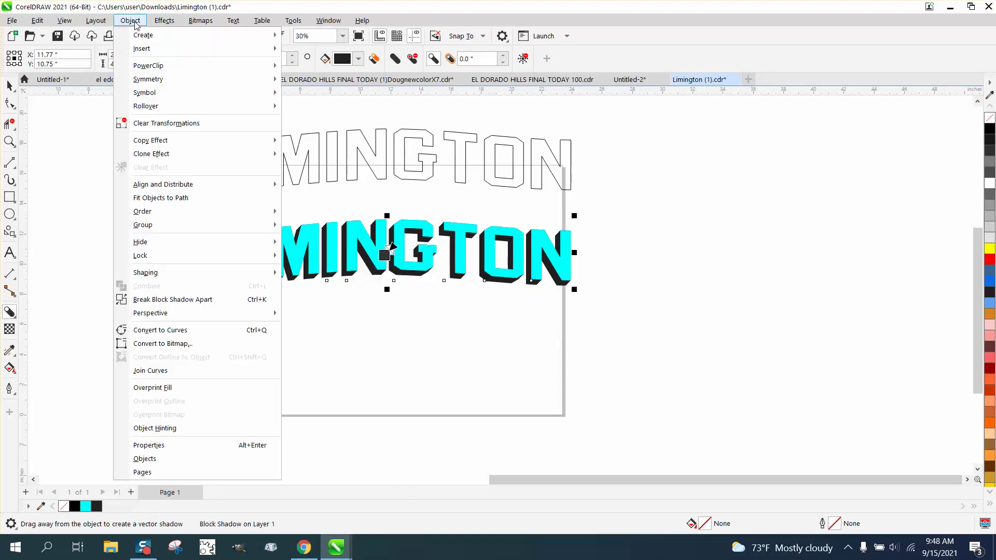
click(201, 300)
click(92, 150)
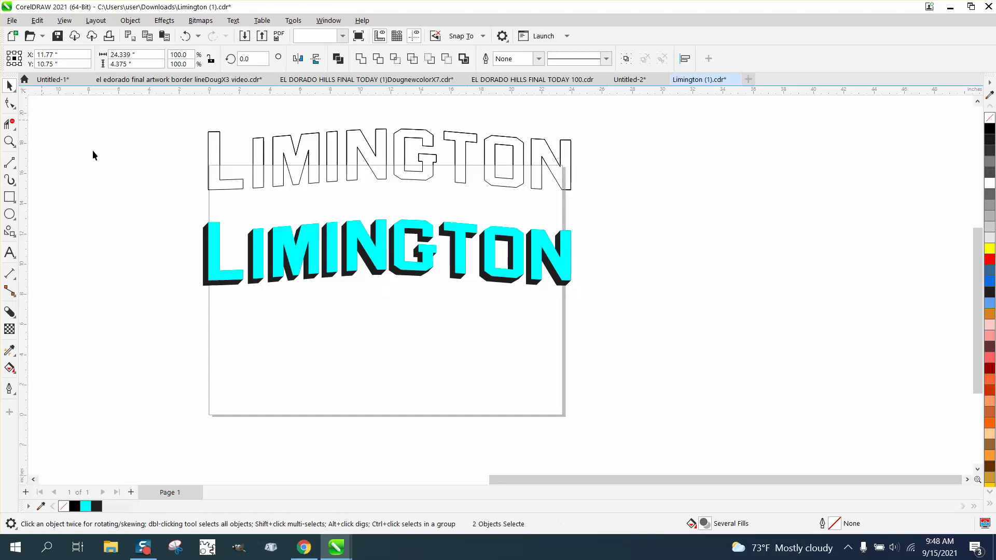
click(232, 287)
key(Down)
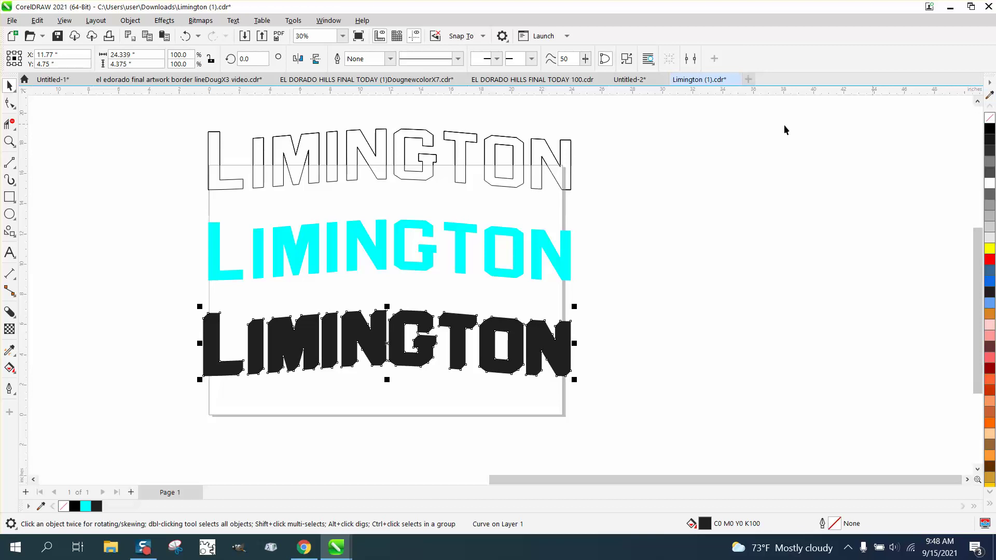
Set up Smart Fill with the cyan sampled from the lettering.
click(14, 372)
click(54, 387)
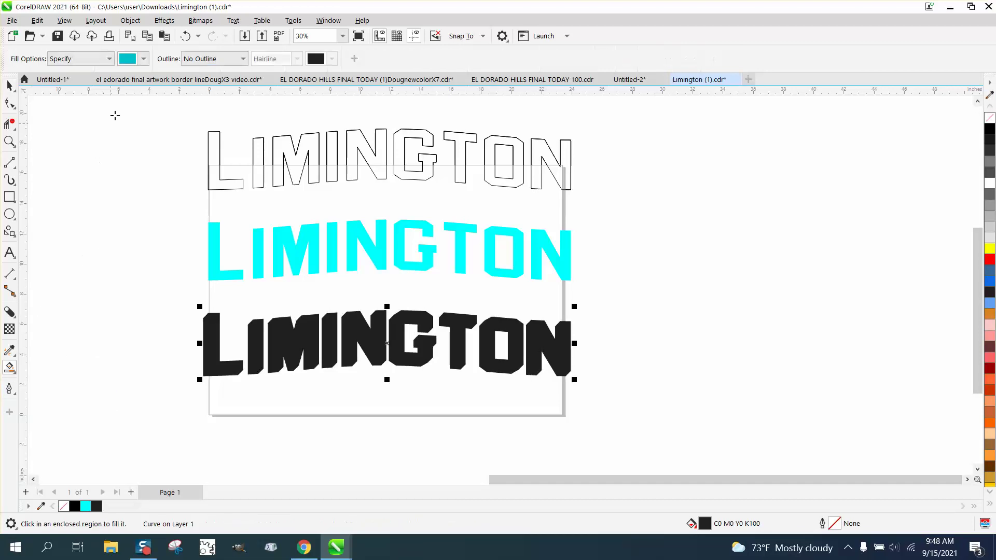
click(144, 60)
click(244, 241)
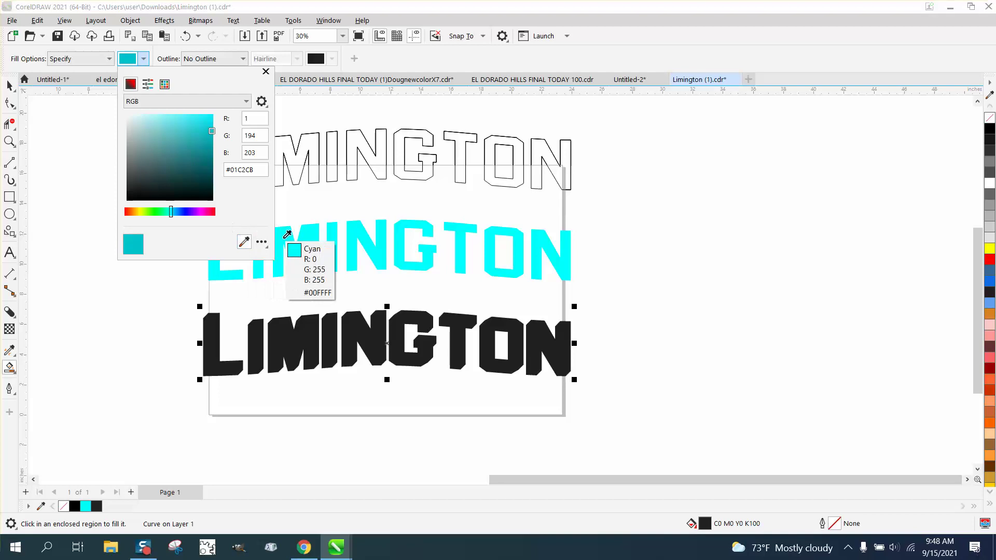
click(287, 238)
click(305, 325)
Fill all nine shadow letters (M, I, L, I, N, G, T, O, N) cyan.
click(306, 326)
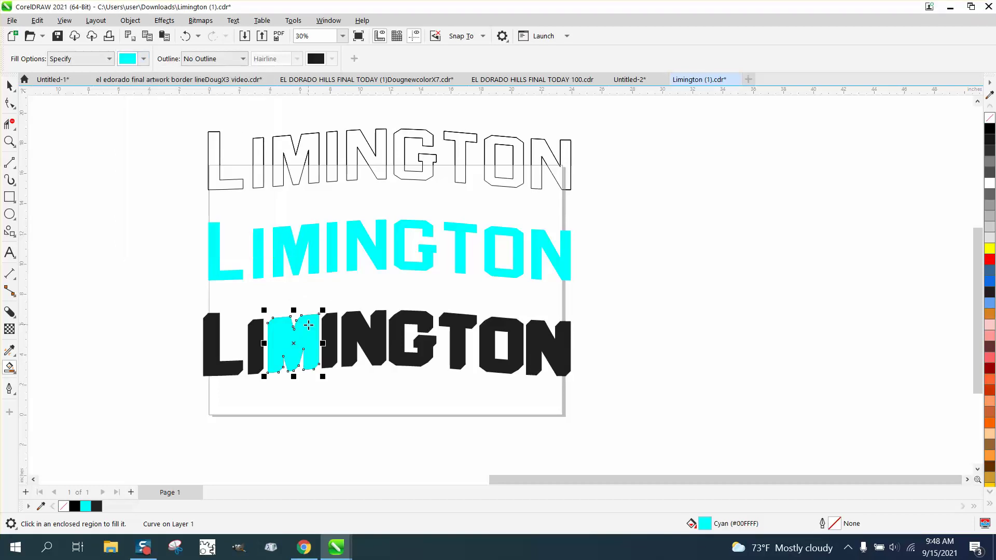
click(256, 327)
click(221, 328)
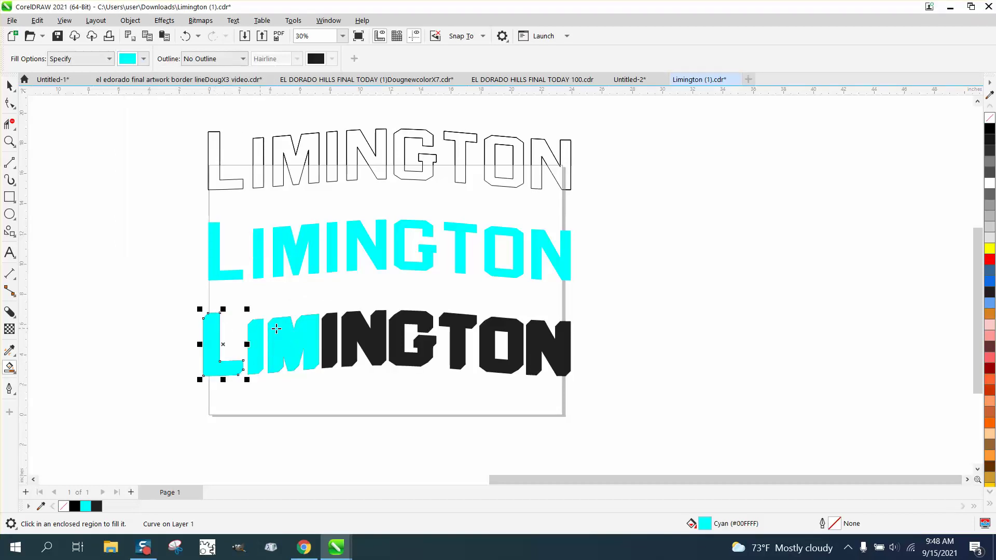
click(332, 331)
click(366, 332)
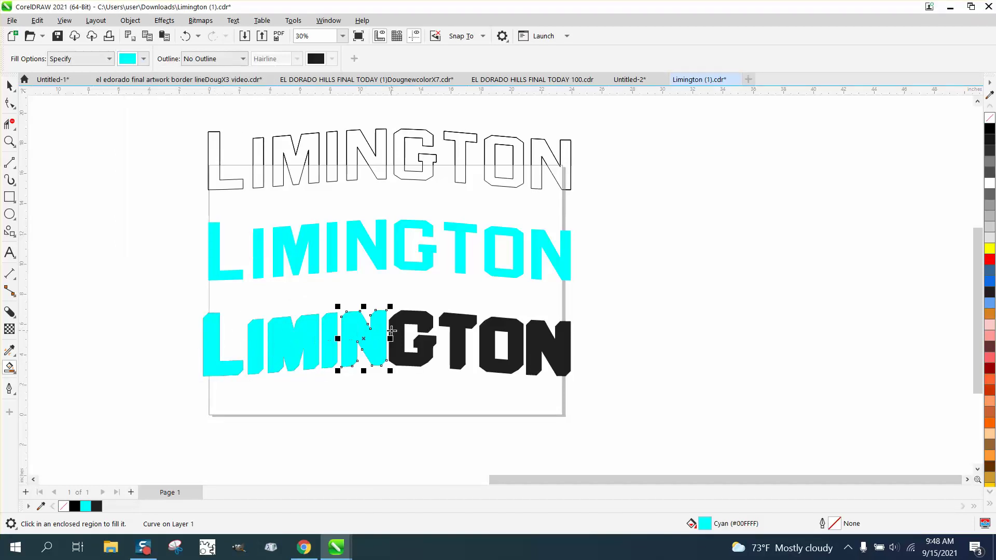
click(396, 331)
click(455, 323)
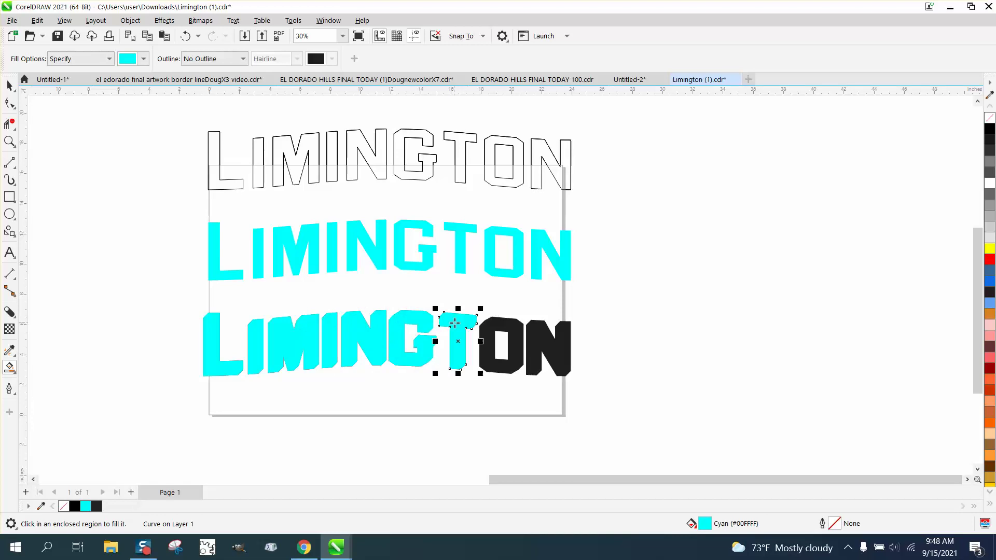
click(495, 329)
click(540, 338)
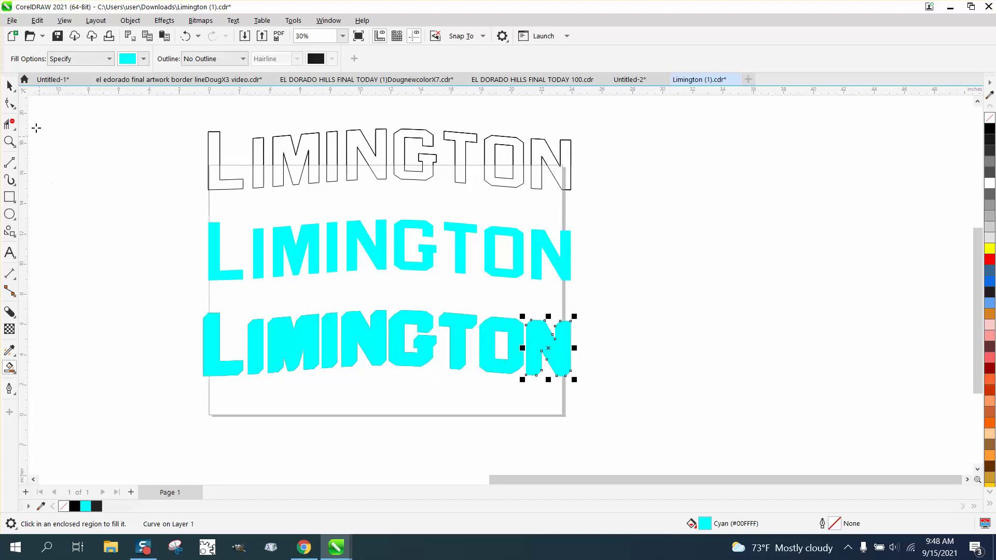
Select the middle cyan LIMINGTON with the Pick tool.
click(9, 85)
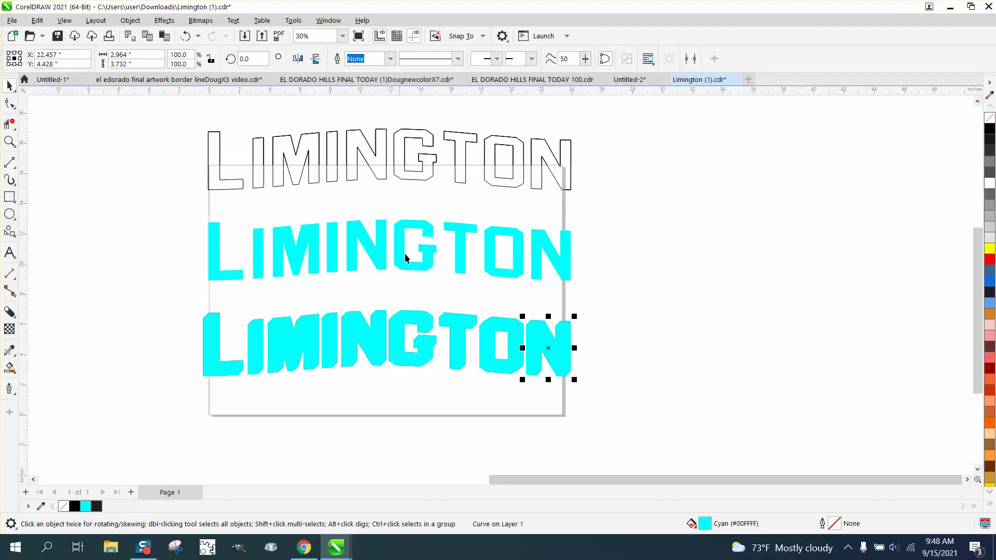
drag(167, 212, 373, 282)
drag(609, 290, 608, 290)
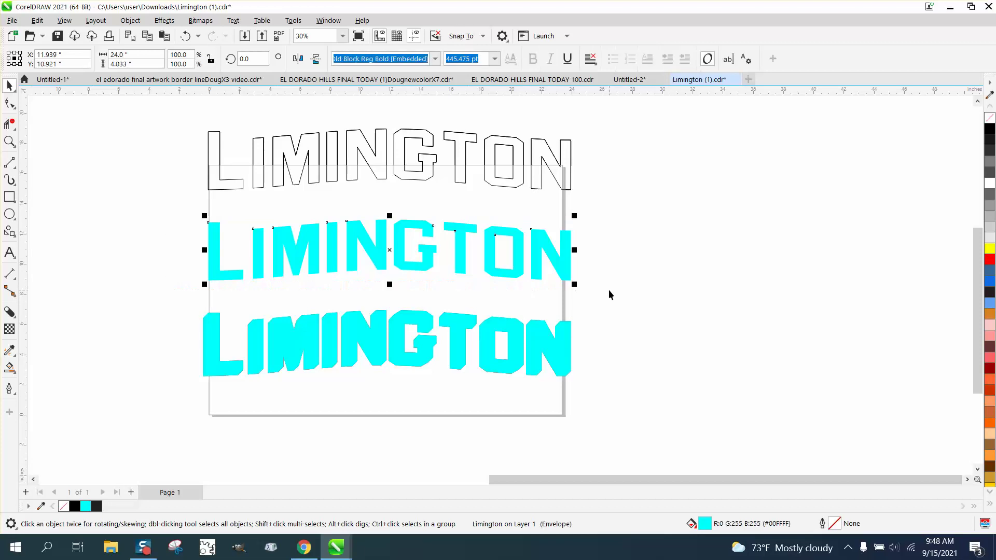
Nudge the middle cyan copy off-page right and fill the top outline LIMINGTON yellow.
key(shift+Right)
key(shift+Right)
key(shift+Right)
key(shift+Right)
key(shift+Right)
key(shift+Right)
key(shift+Right)
key(shift+Right)
key(shift+Right)
key(shift+Right)
key(shift+Right)
key(shift+Right)
key(shift+Right)
key(shift+Right)
key(shift+Right)
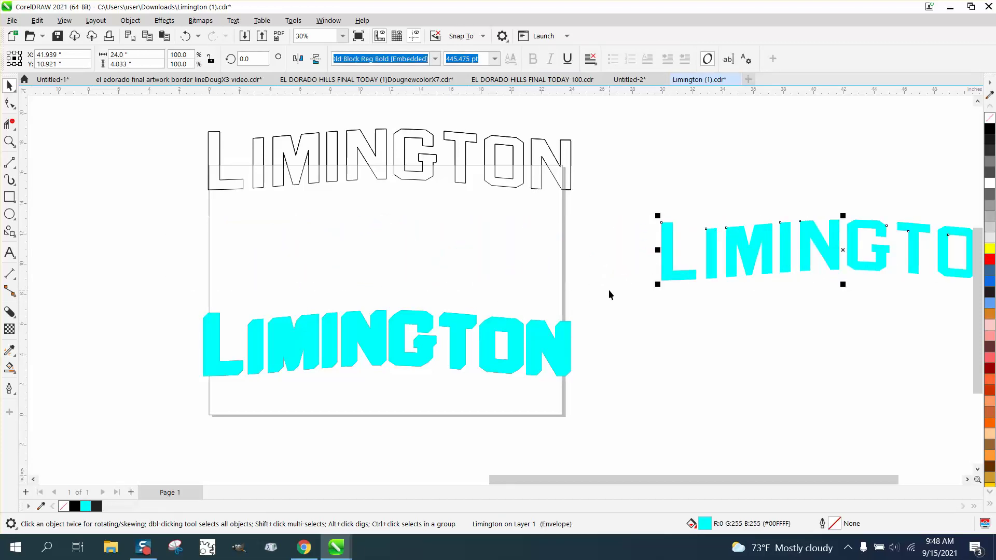
click(462, 158)
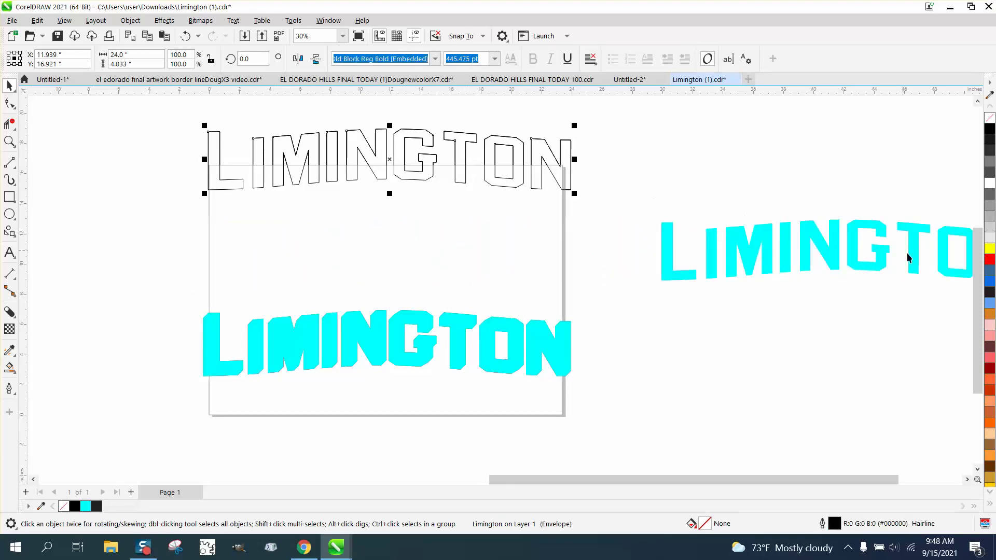
click(990, 250)
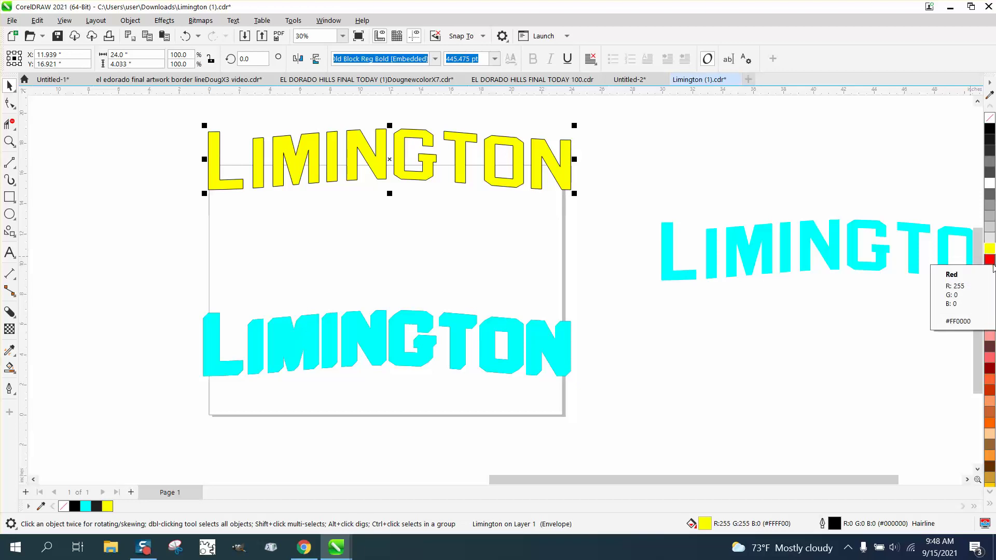
Deepen the fill to orange, remove the outline, and nudge it down onto the page.
ctrl+click(992, 261)
ctrl+click(992, 261)
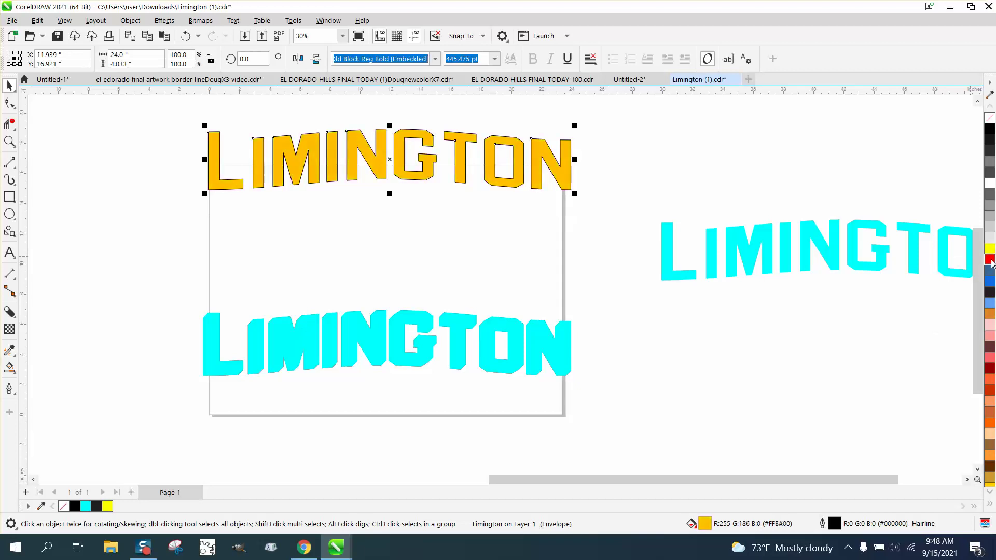
ctrl+click(992, 261)
ctrl+click(990, 261)
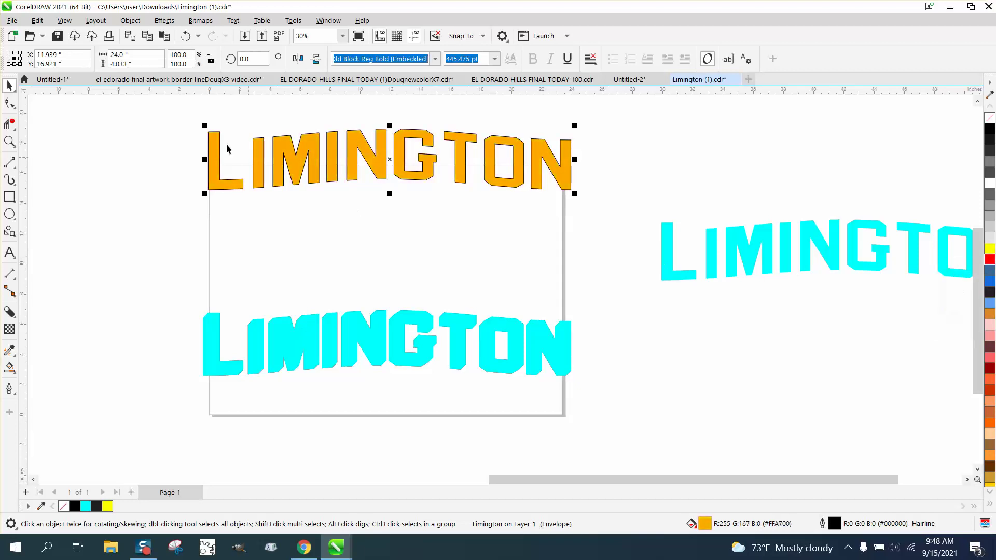
right_click(990, 120)
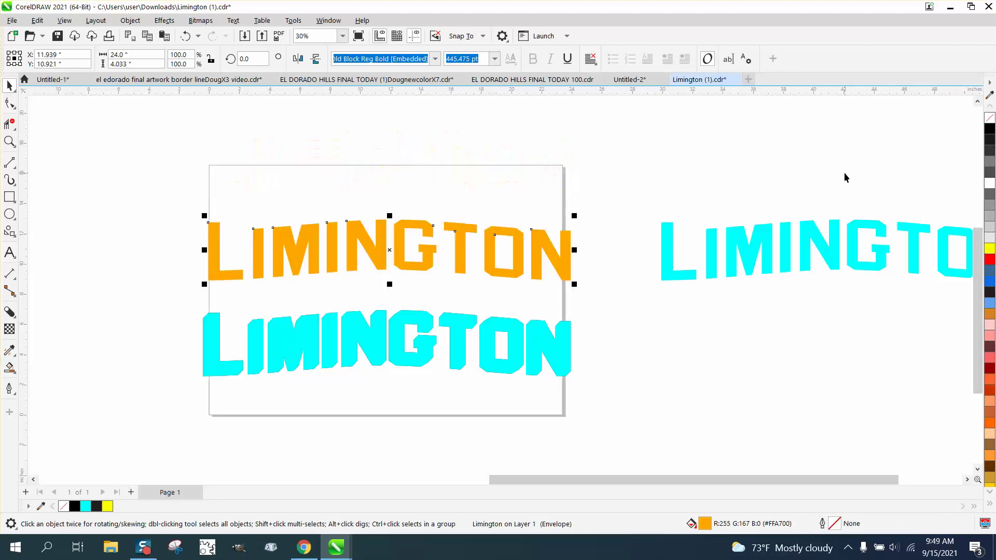
key(shift+Down)
key(shift+Down)
key(shift+Down)
key(shift+Down)
key(shift+Down)
key(shift+Down)
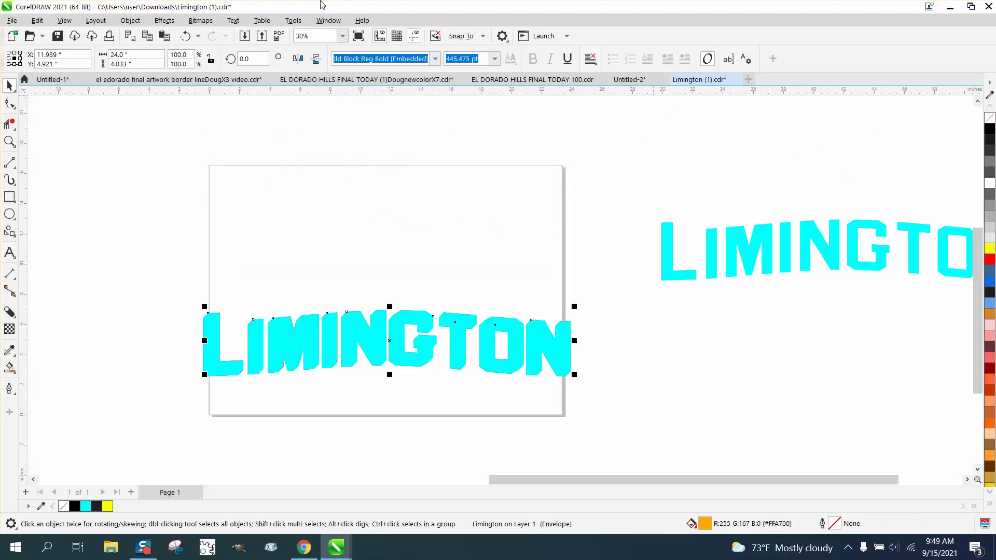
click(131, 21)
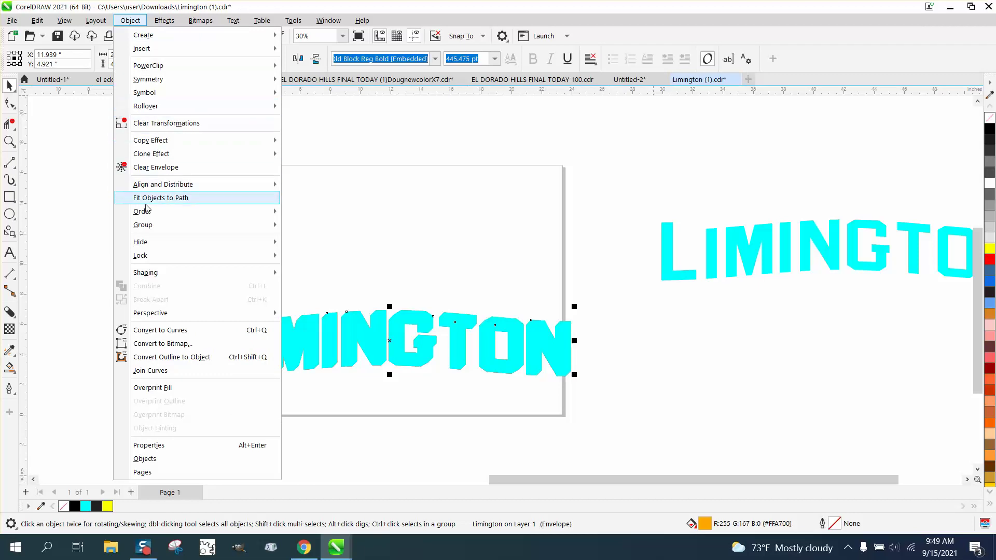
mouse_move(155, 211)
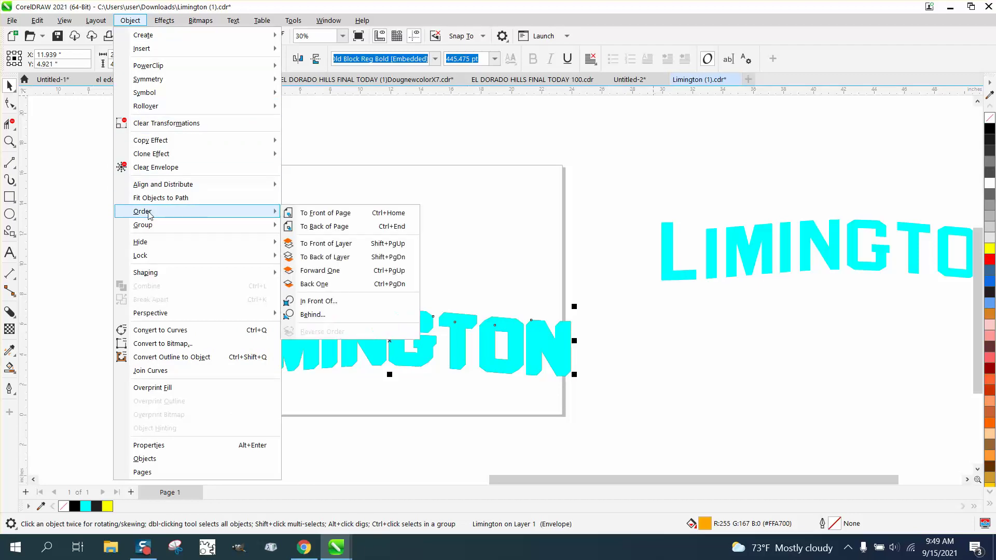
click(336, 212)
scroll(246, 222, down, 2)
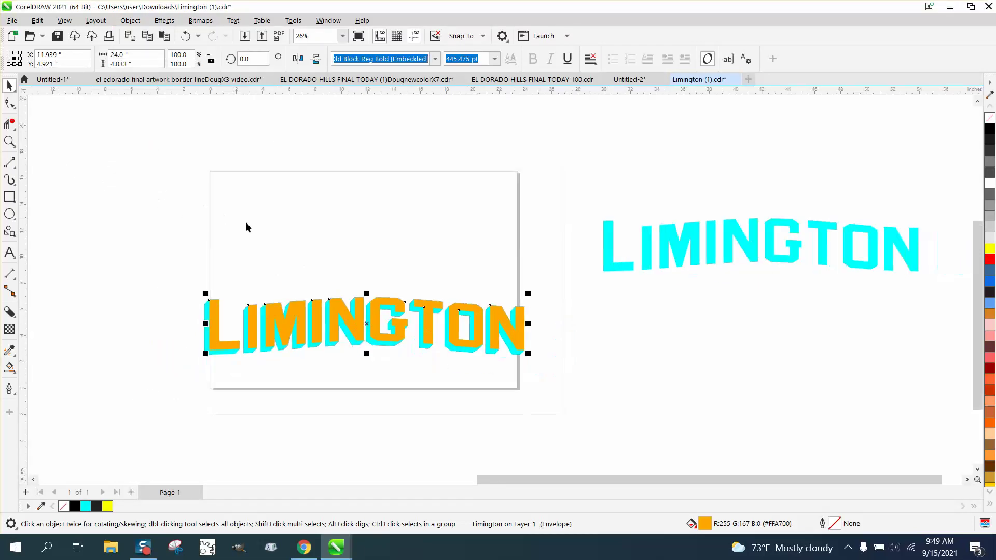
click(57, 217)
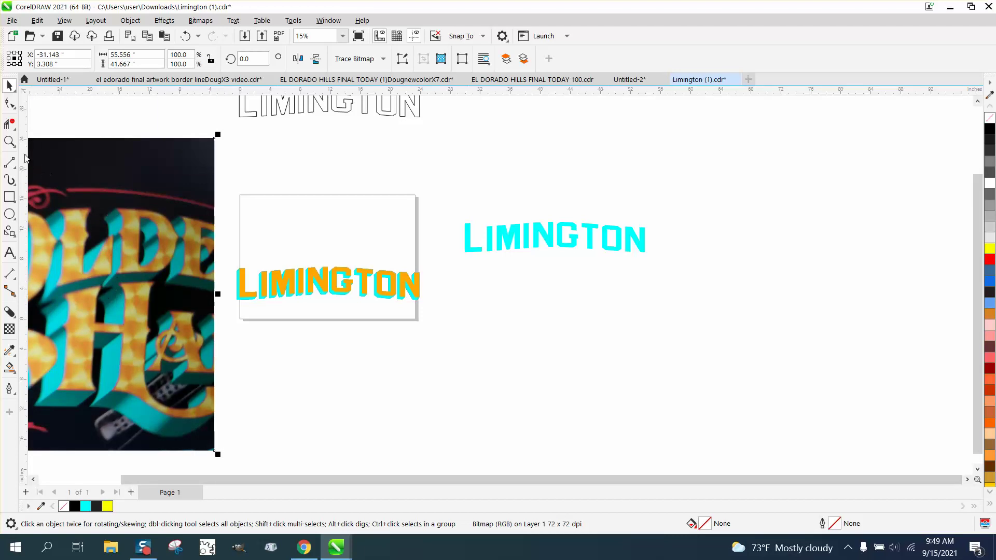
click(10, 142)
drag(240, 266, 491, 336)
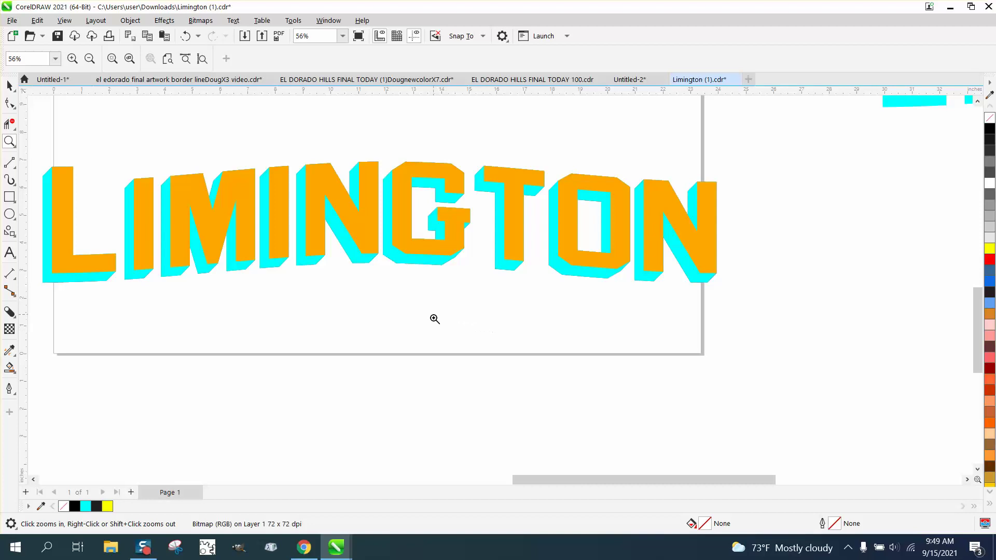
scroll(437, 320, down, 3)
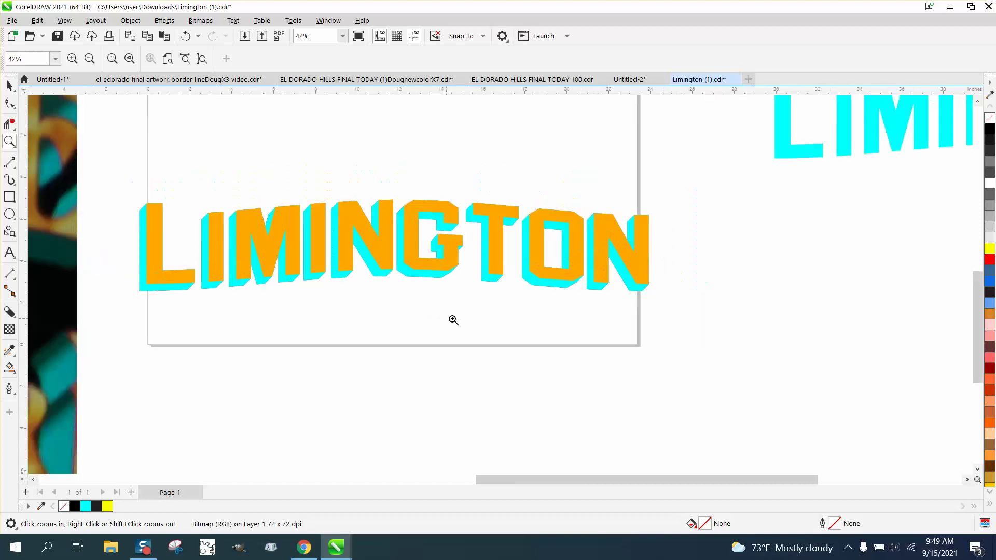
scroll(264, 262, down, 1)
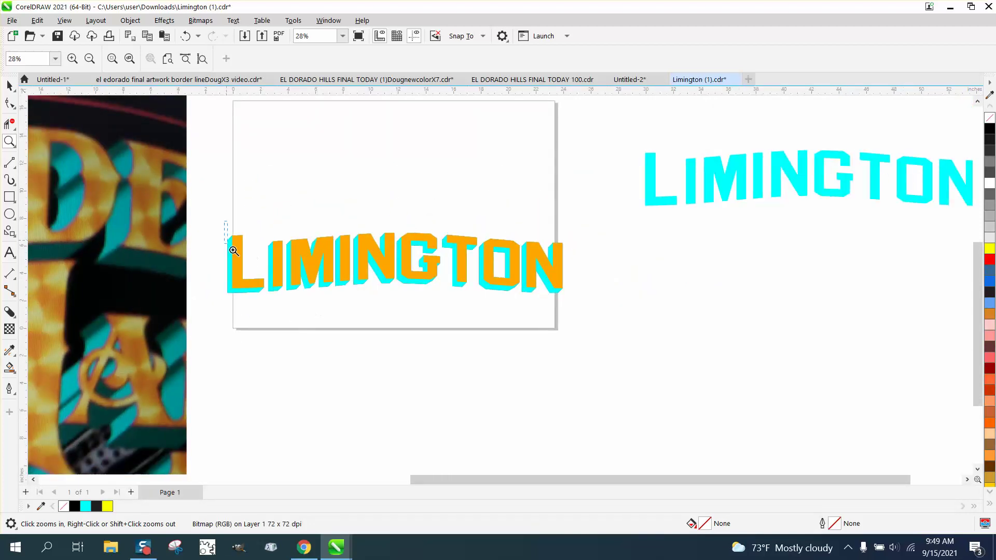
drag(225, 223, 677, 359)
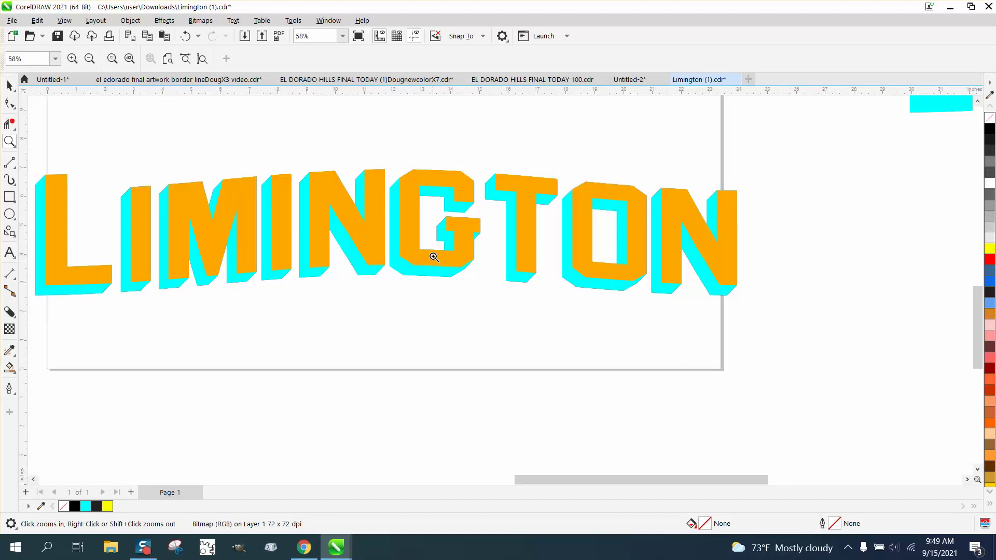
scroll(436, 274, down, 2)
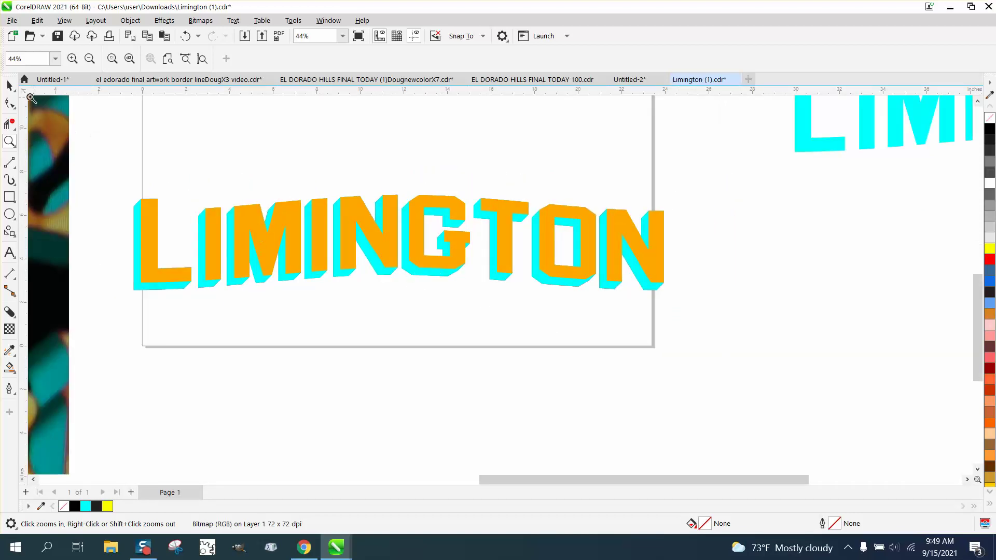
Lift the orange LIMINGTON up 6 inches off the cyan shadow.
click(9, 85)
click(376, 272)
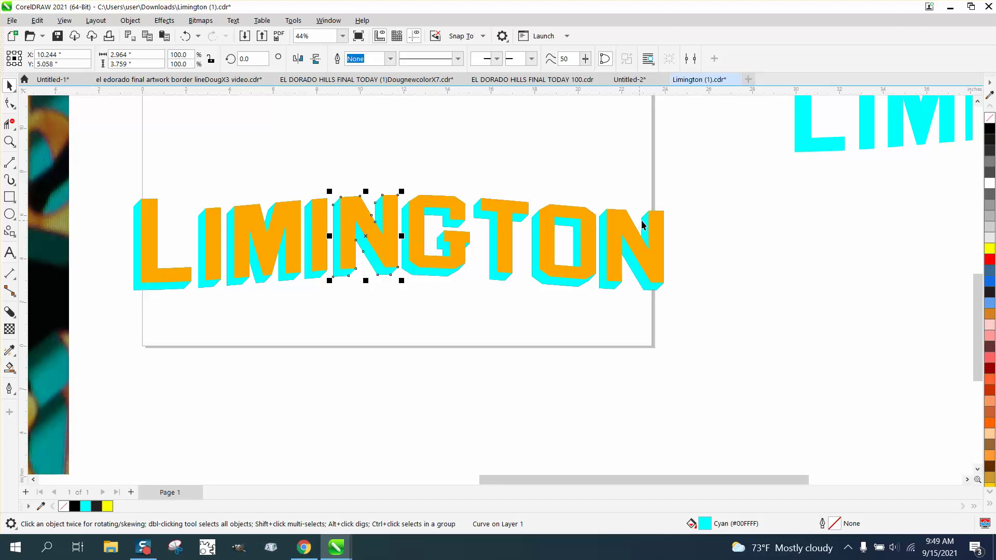
click(658, 222)
key(Up)
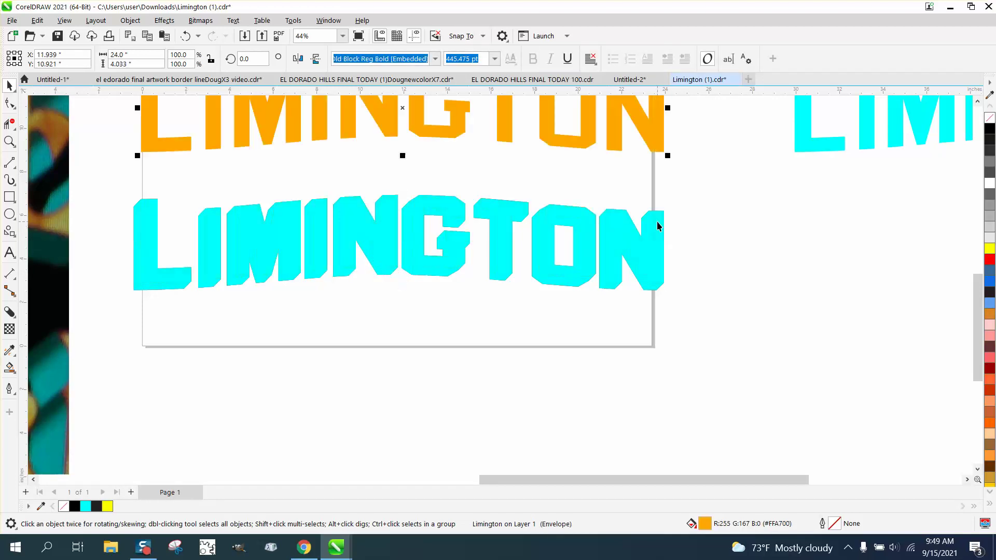
Marquee-select the ten cyan shadow letters and group them.
click(442, 208)
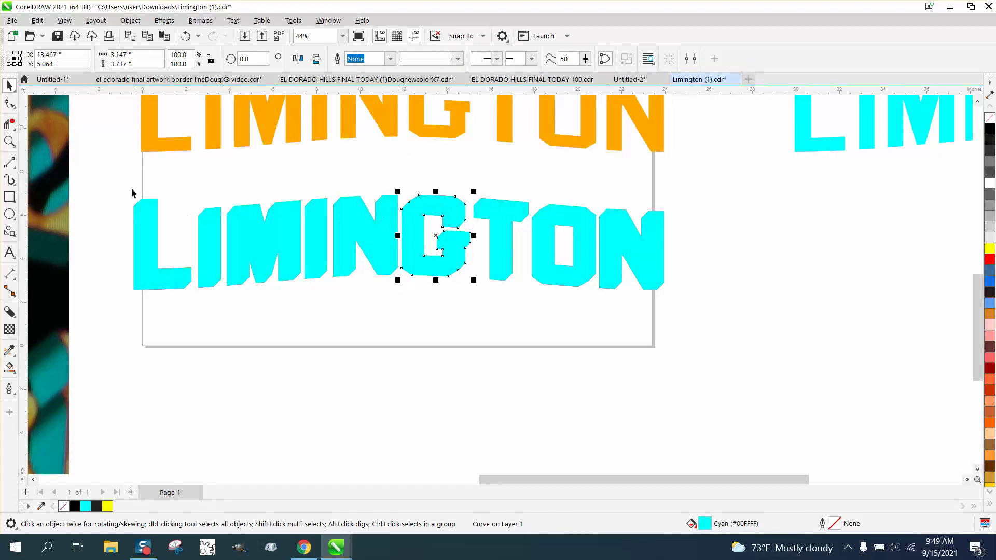
drag(103, 177, 578, 286)
drag(765, 323, 766, 325)
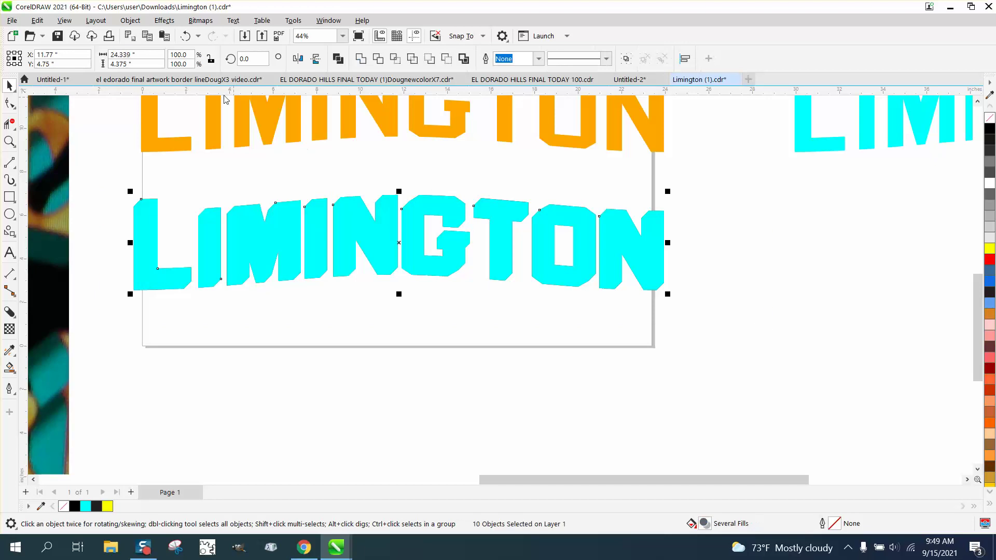
click(130, 20)
mouse_move(167, 224)
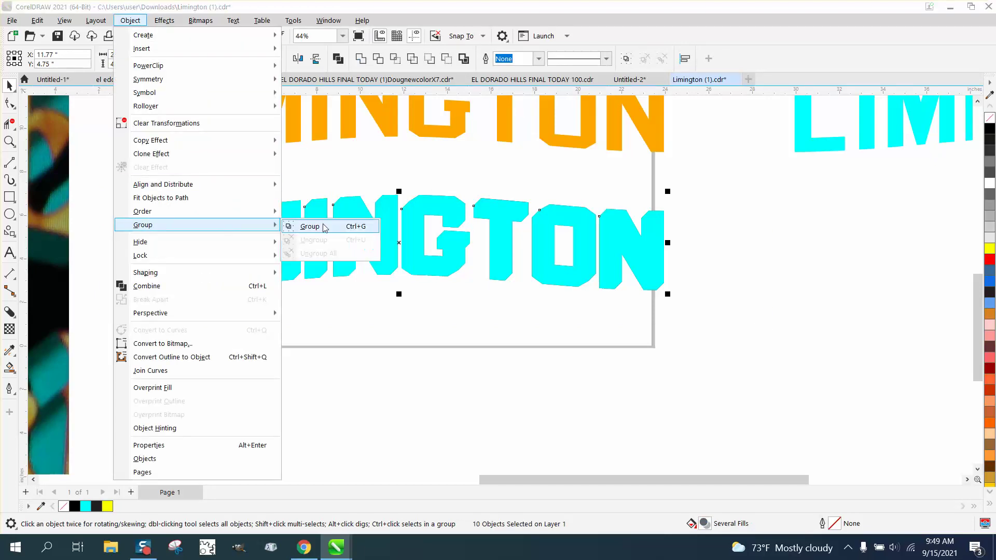
click(325, 227)
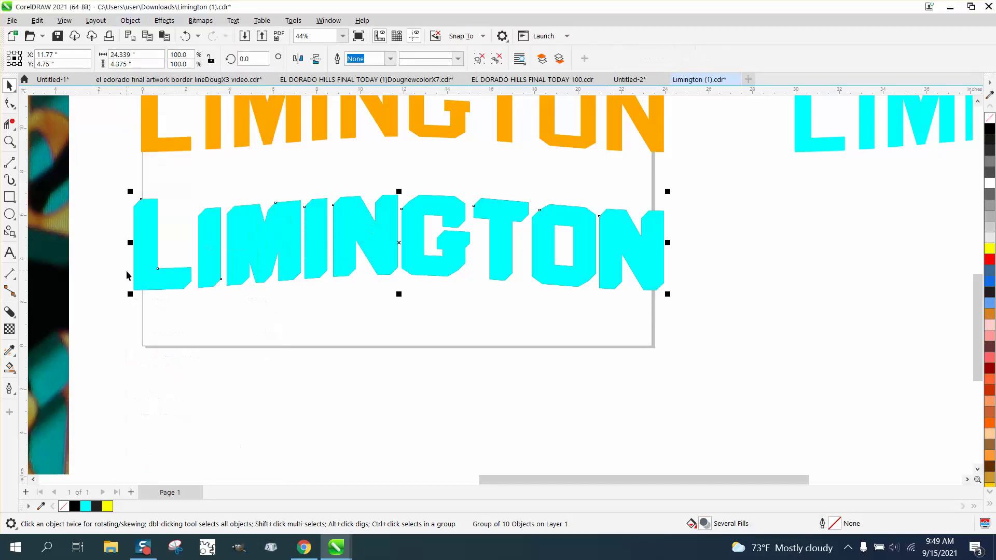
click(17, 360)
click(54, 368)
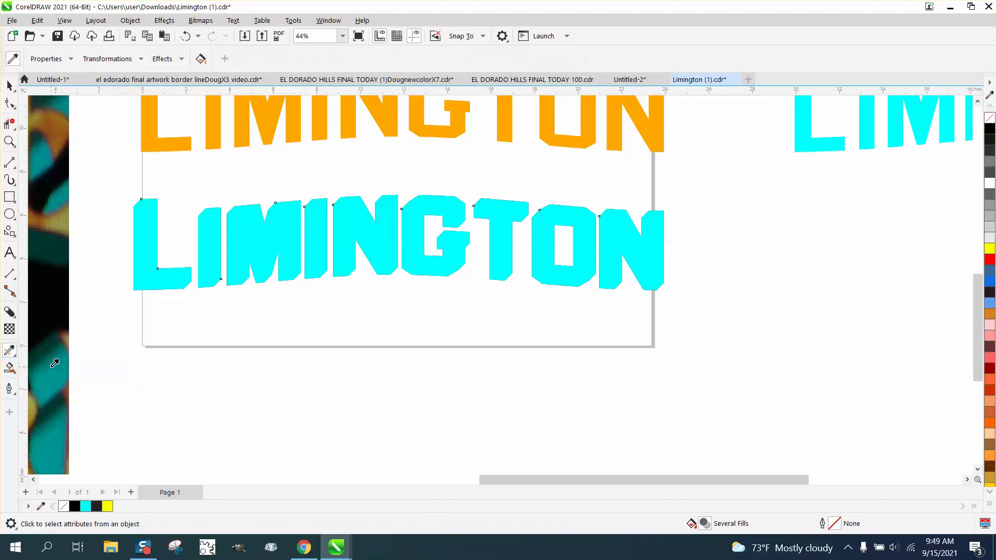
Give the shadow group a vertical cyan-to-gray fountain fill.
click(16, 376)
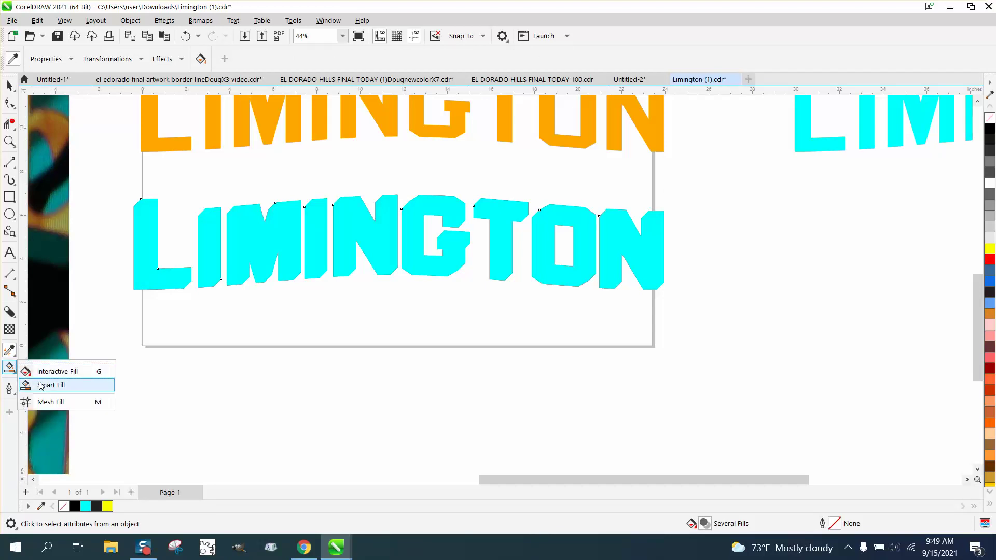
click(77, 368)
drag(390, 196, 391, 299)
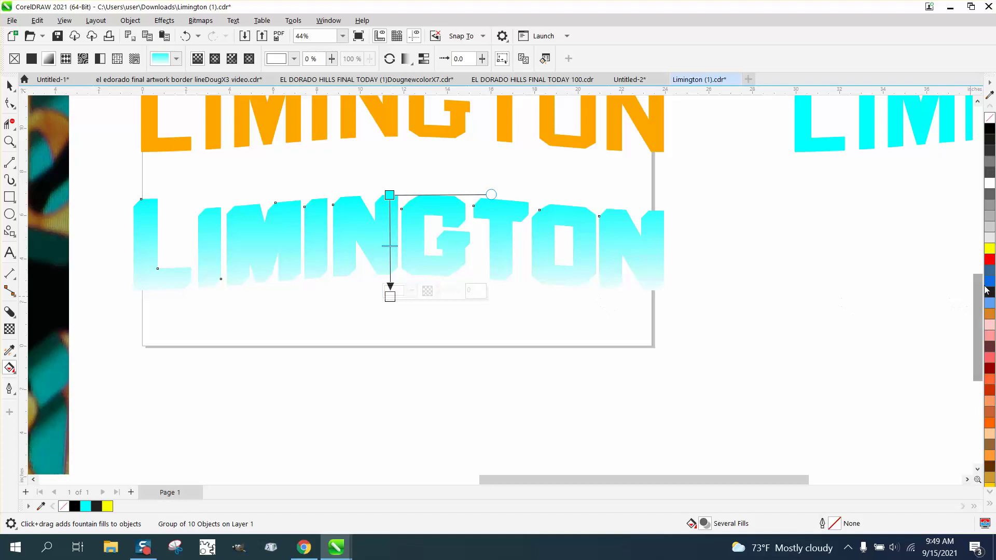
drag(991, 217, 390, 297)
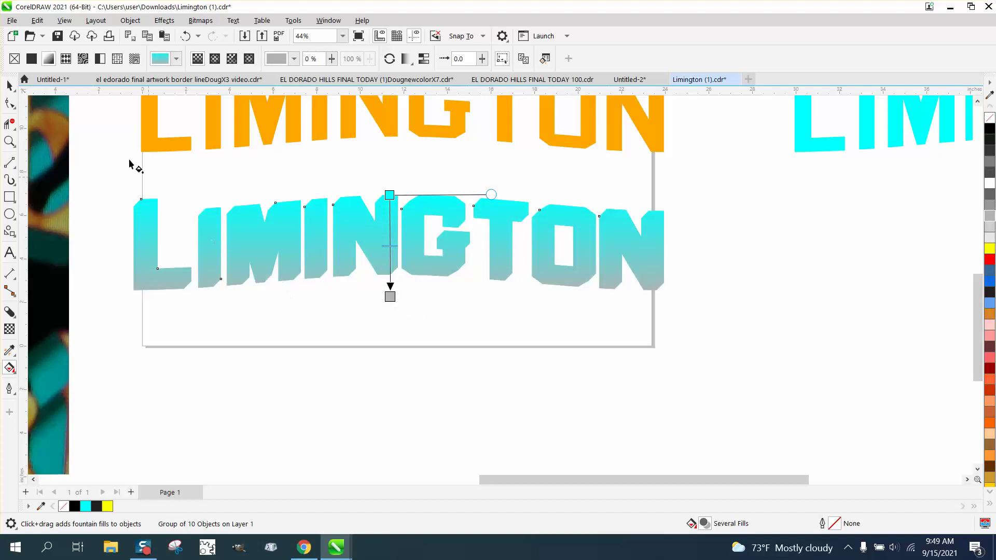
Nudge the shadow group up 6 inches behind the orange lettering.
click(9, 85)
scroll(553, 396, down, 1)
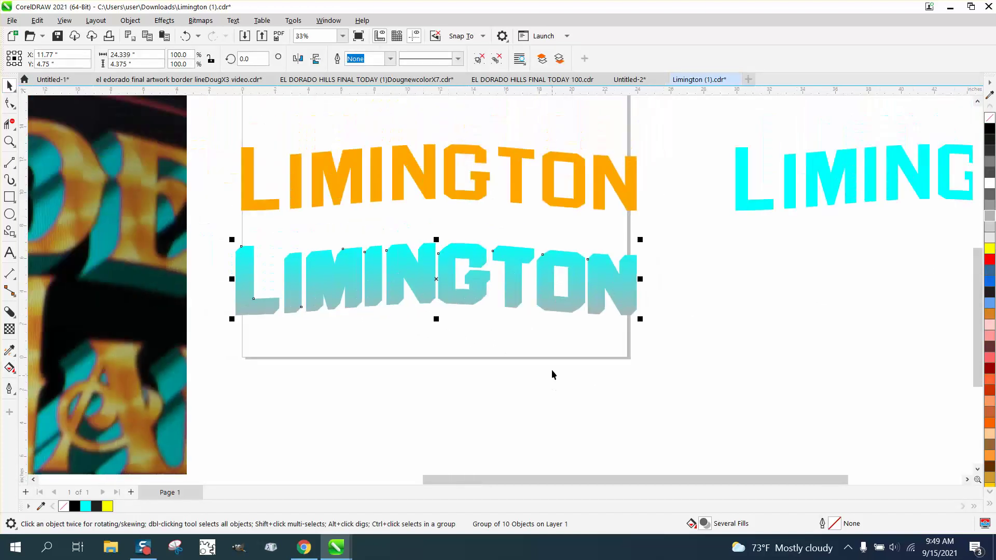
key(shift+Up)
key(shift+Up)
key(shift+Up)
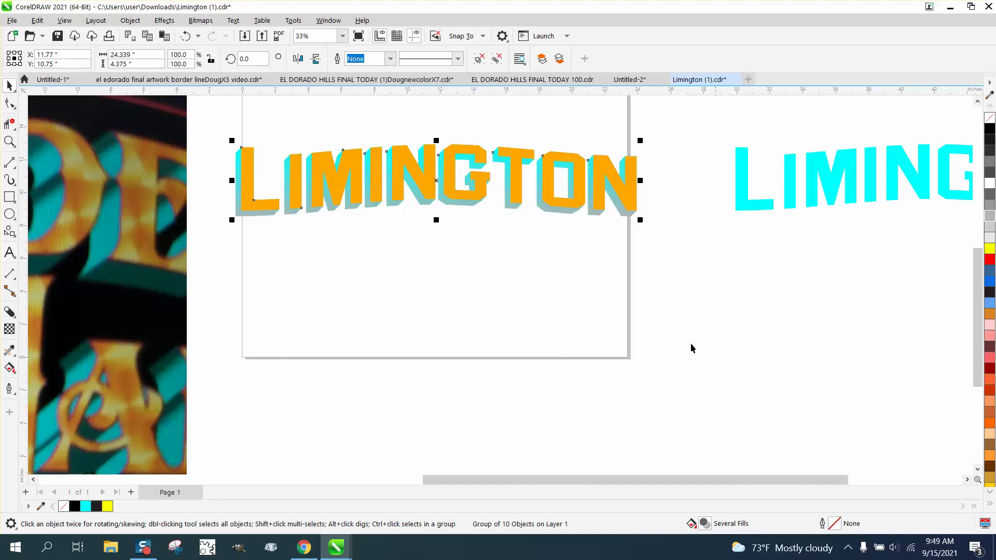
Lengthen the shadow gradient downward and angle it toward the lower left.
click(10, 141)
scroll(212, 135, up, 2)
scroll(576, 325, down, 1)
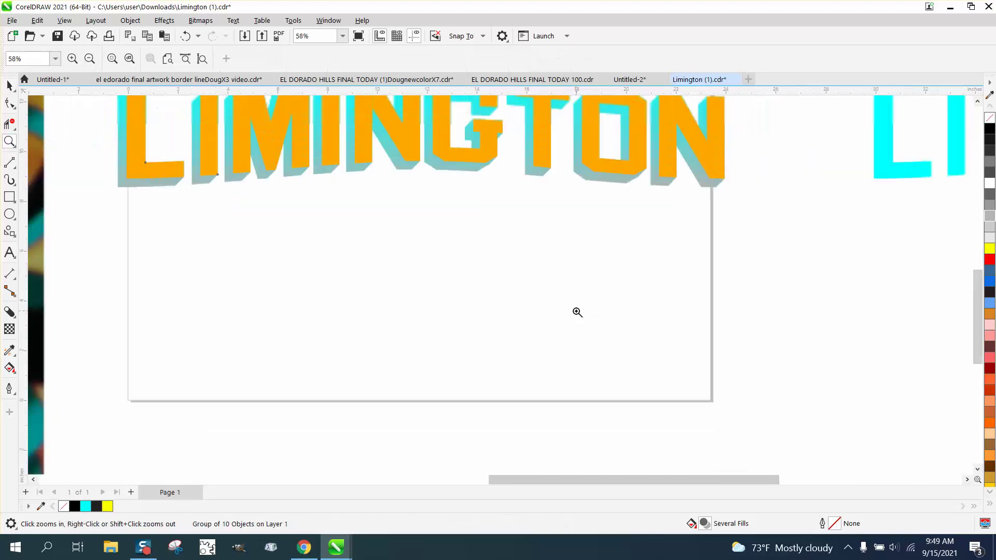
scroll(238, 179, down, 1)
drag(310, 182, 777, 249)
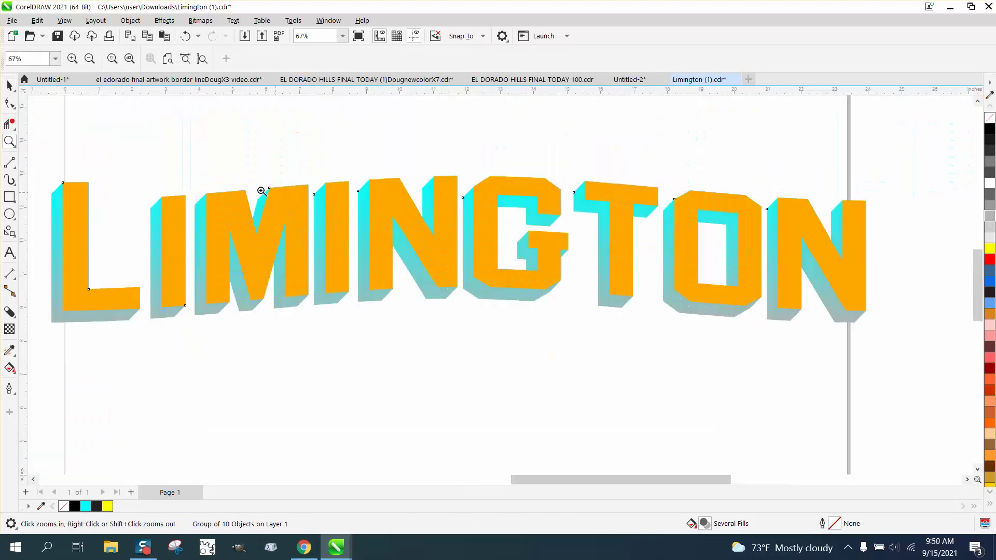
click(10, 86)
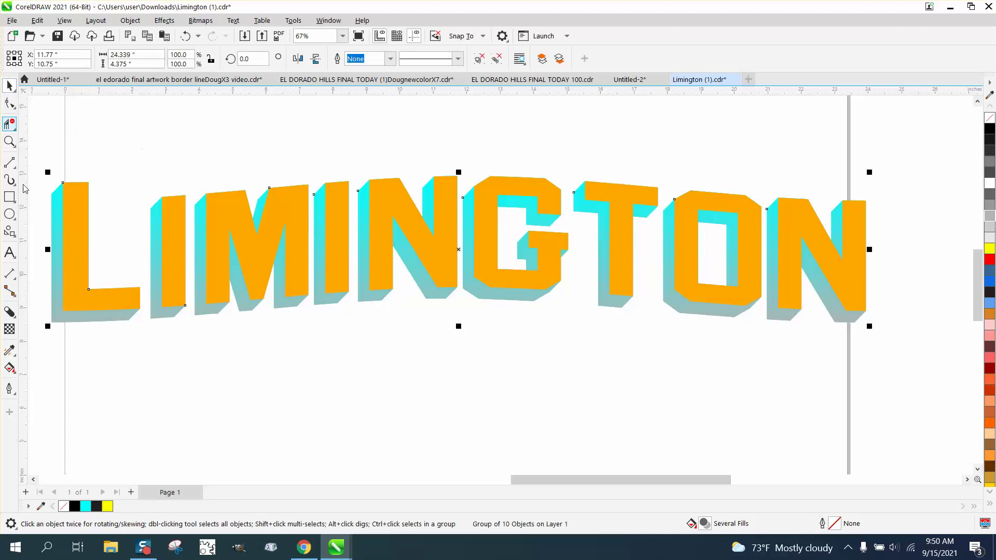
click(19, 375)
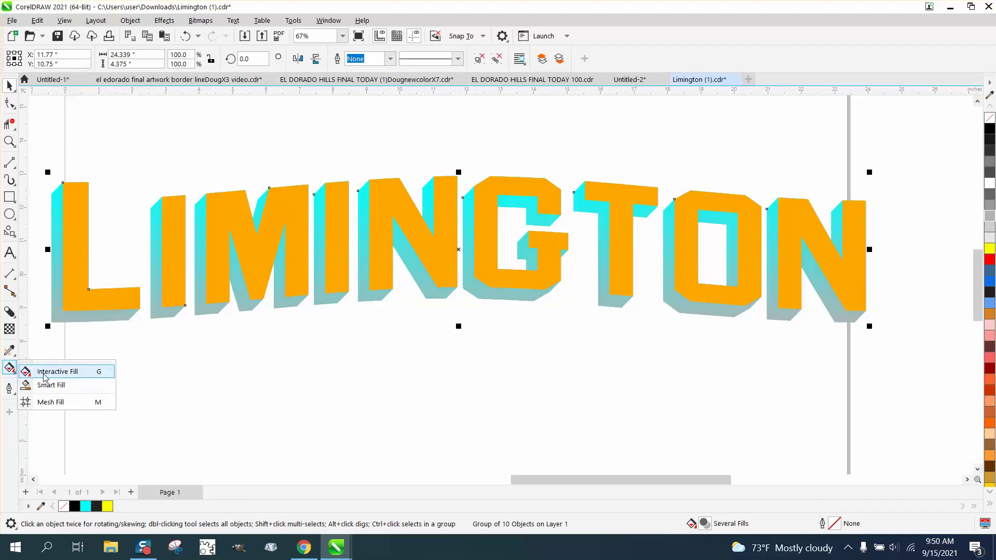
click(37, 369)
drag(446, 332, 442, 366)
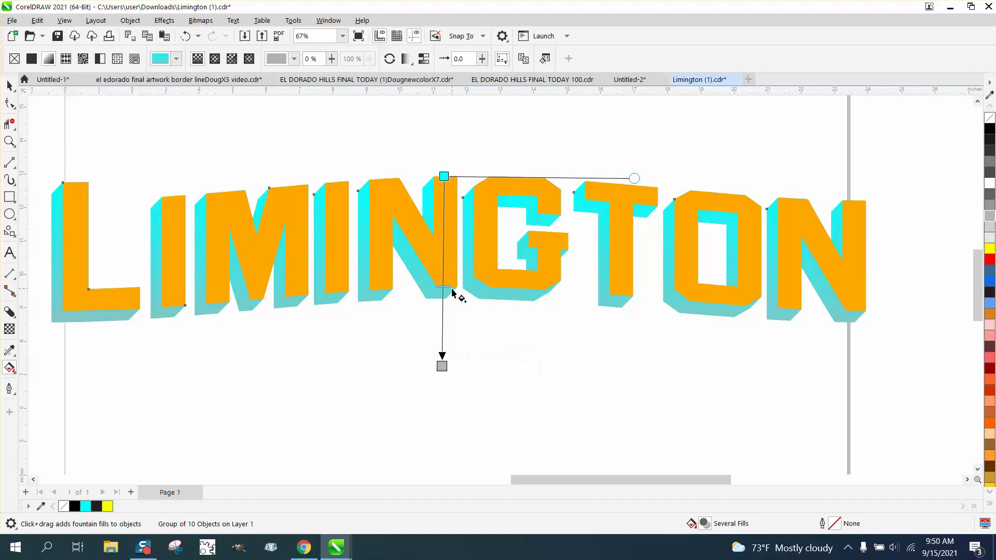
drag(442, 366, 400, 366)
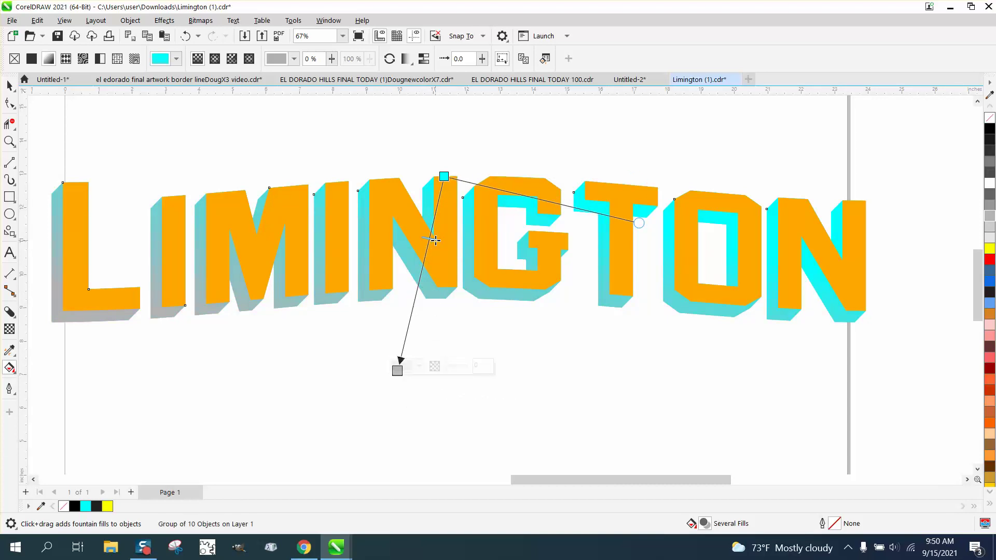
click(9, 85)
click(316, 338)
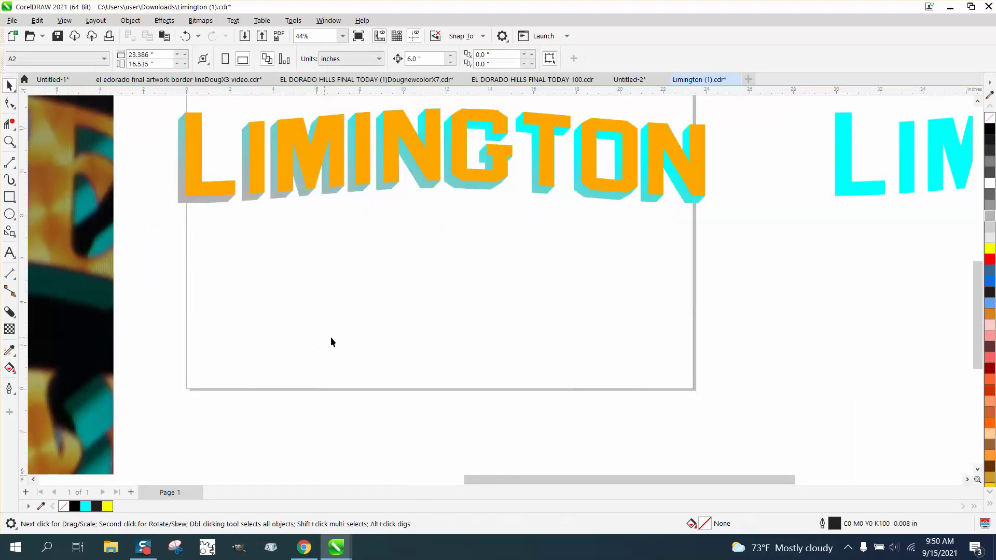
scroll(545, 312, down, 3)
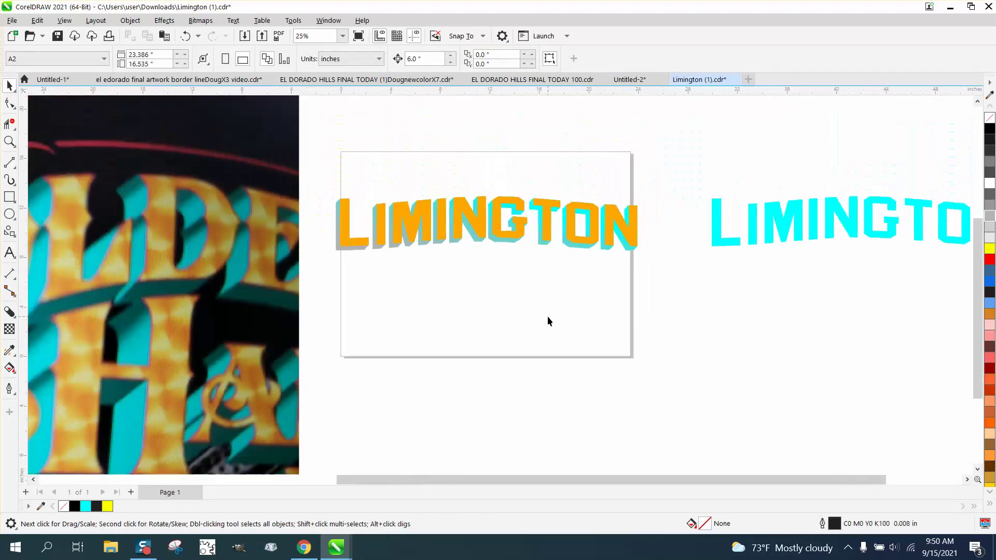
scroll(548, 317, down, 1)
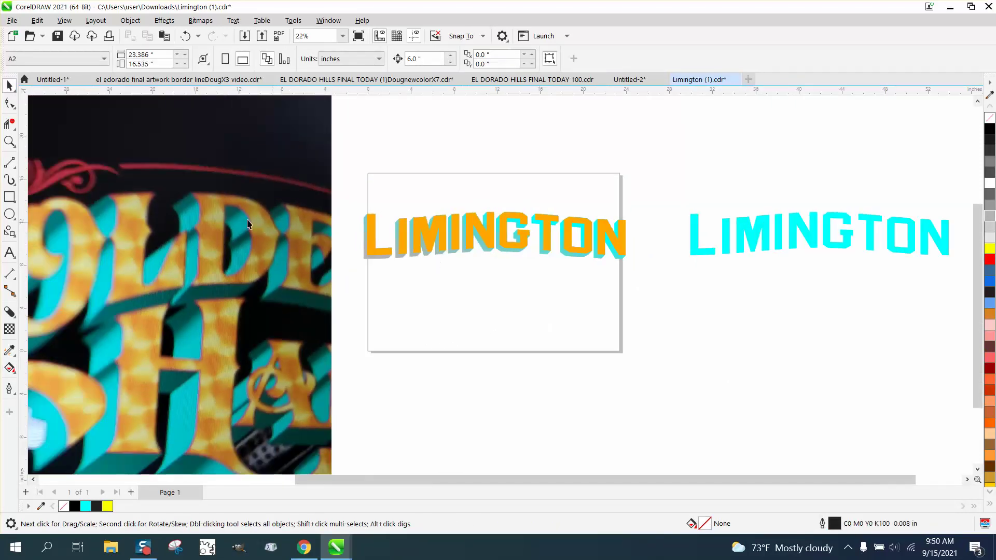